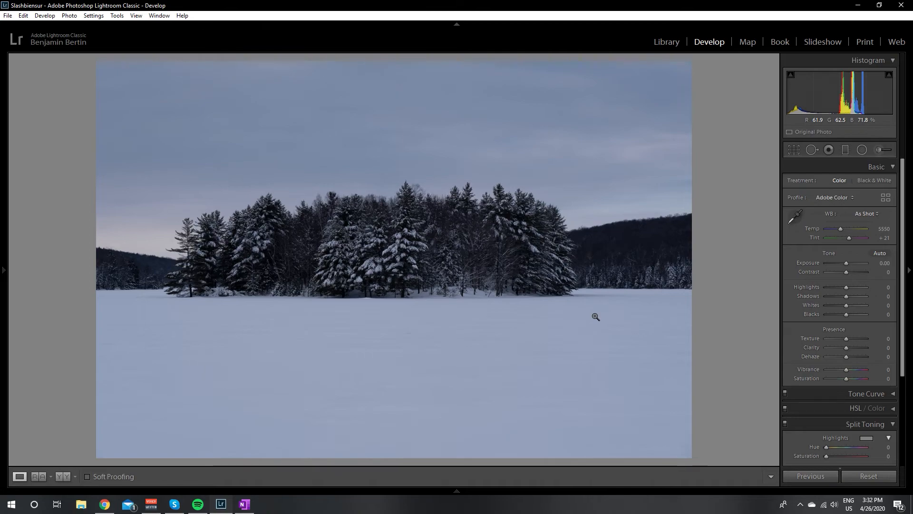
Collapse the Basic and Split Toning sections, and crop the photo to a 16 x 9 ratio with the frame shifted slightly up.
left_click(856, 166)
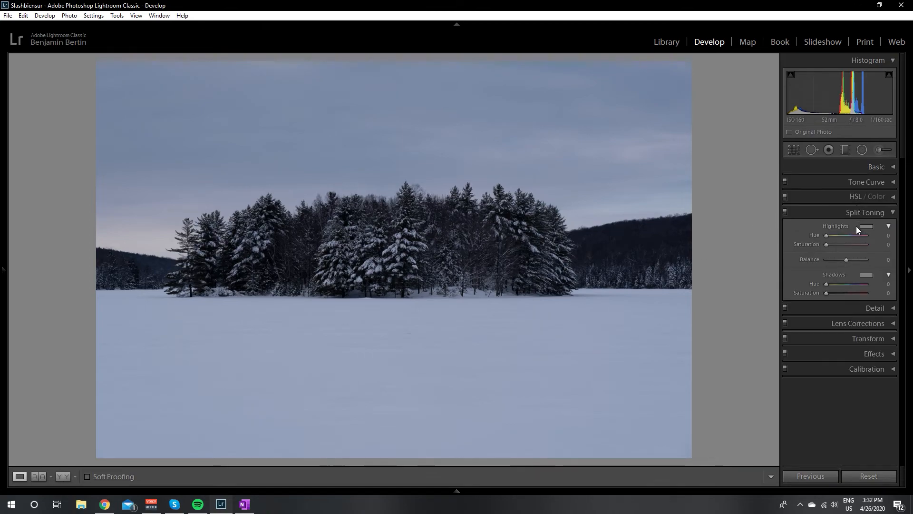
left_click(864, 214)
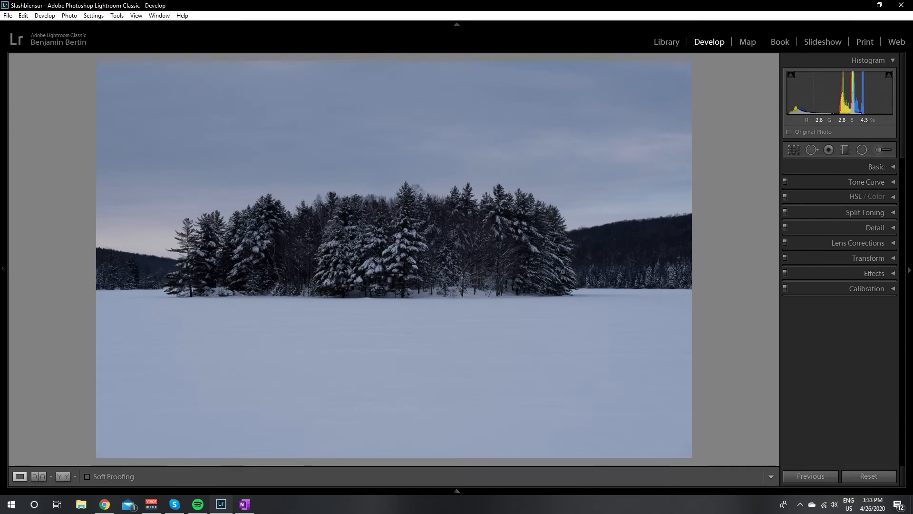
left_click(794, 150)
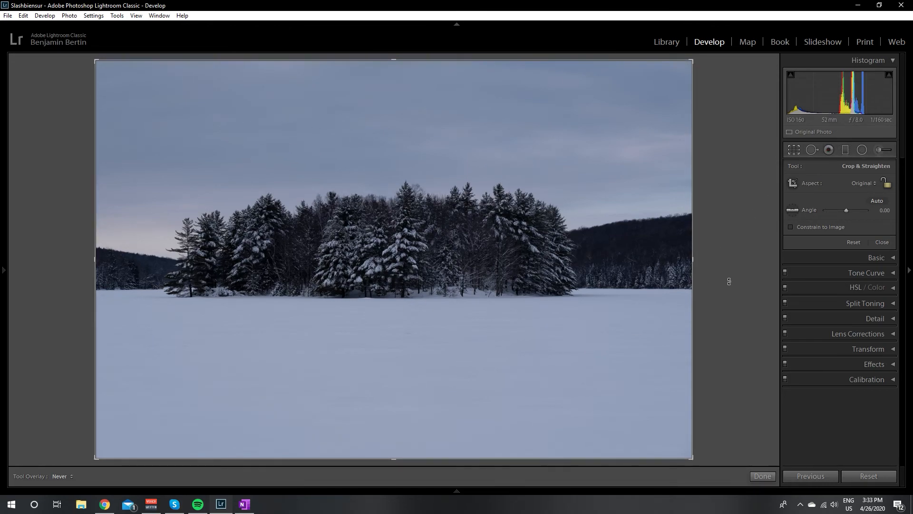
left_click(858, 183)
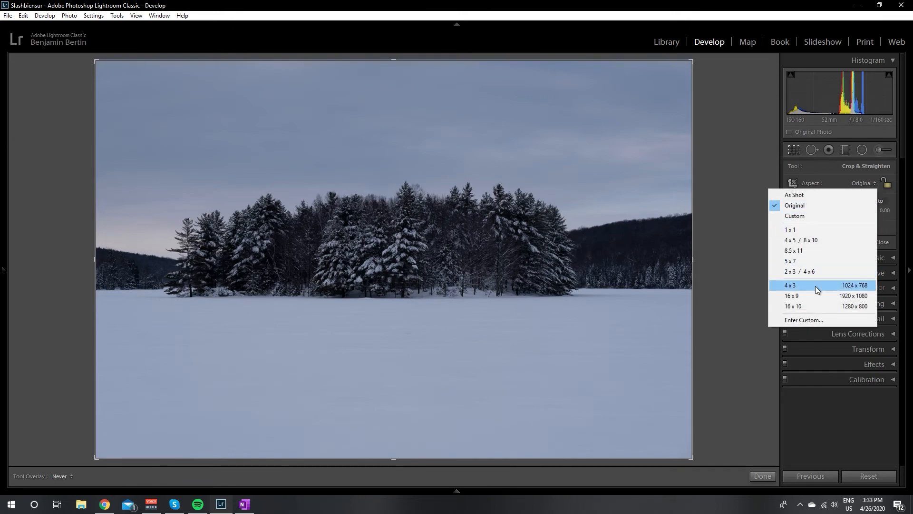
left_click(815, 291)
left_click_drag(427, 245, 403, 247)
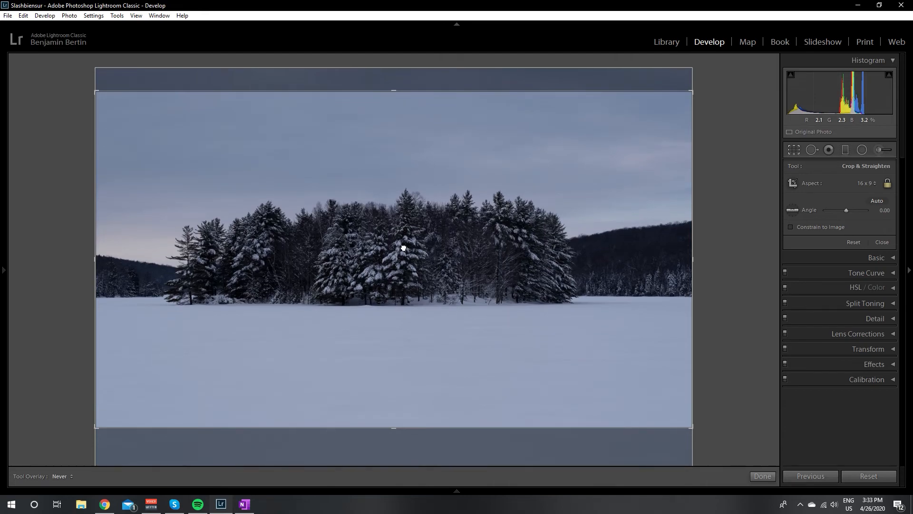
left_click(763, 476)
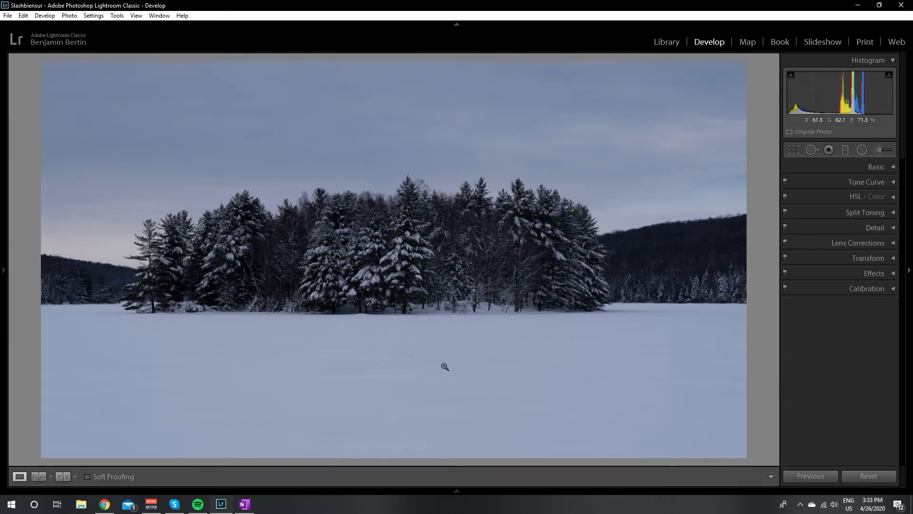
Tighten the 16 x 9 crop by trimming a narrow strip off the photo's right edge.
left_click(794, 151)
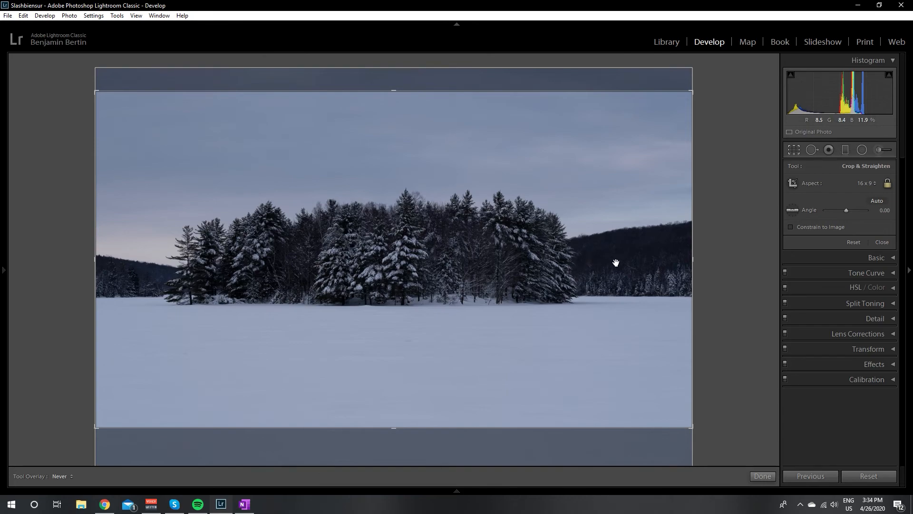
left_click_drag(693, 259, 684, 258)
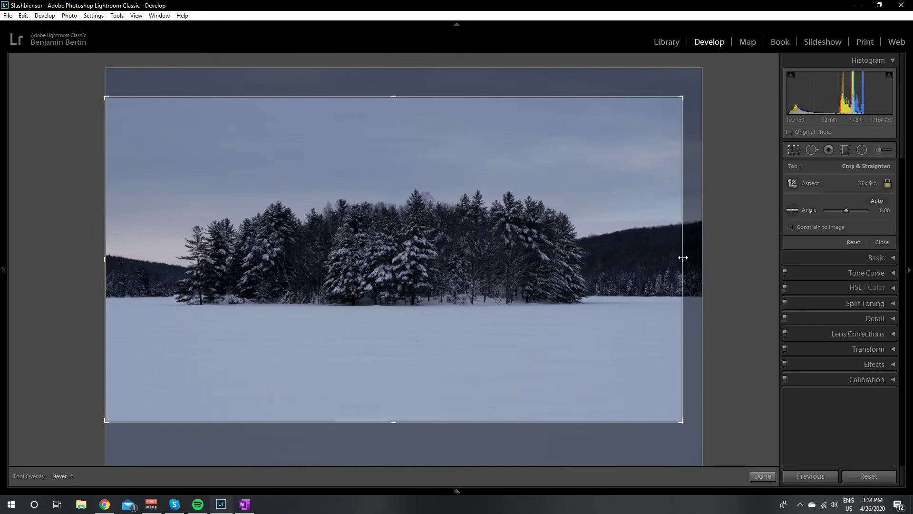
left_click(768, 480)
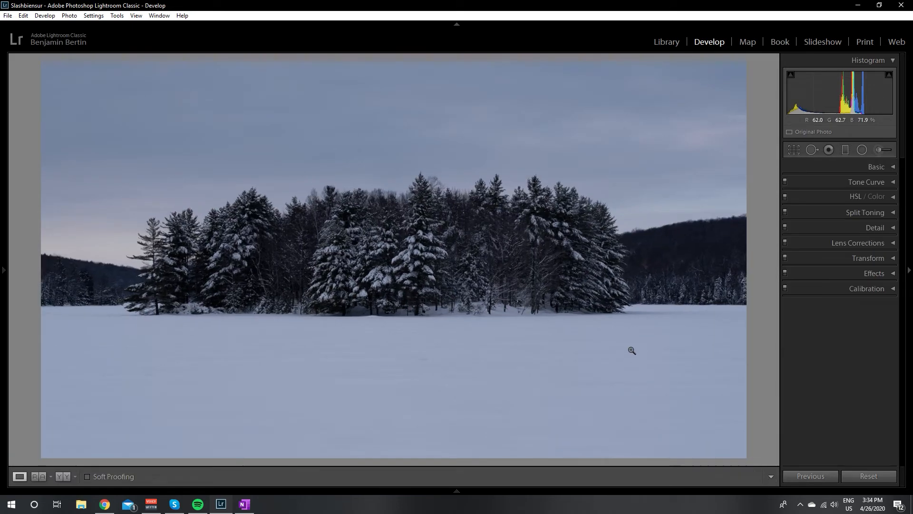
Set the photo's Exposure to +0.50 in the Basic adjustments.
left_click(880, 169)
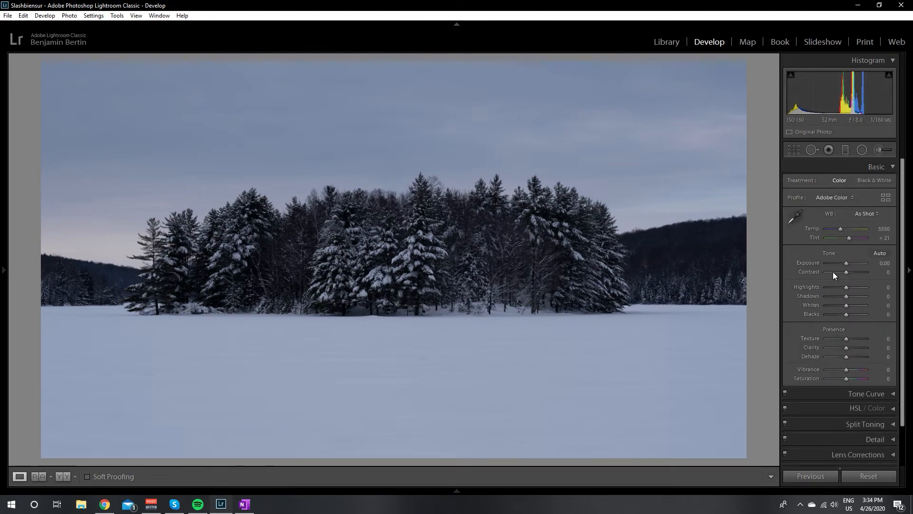
mouse_move(848, 264)
left_mouse_down()
mouse_move(861, 265)
mouse_move(834, 266)
mouse_move(860, 267)
mouse_move(839, 268)
mouse_move(860, 263)
mouse_move(849, 262)
left_mouse_up()
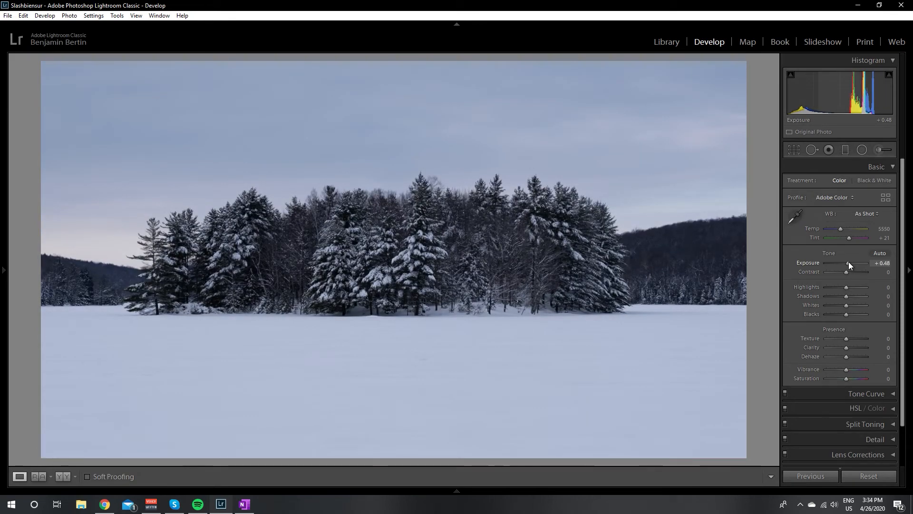
left_click(881, 263)
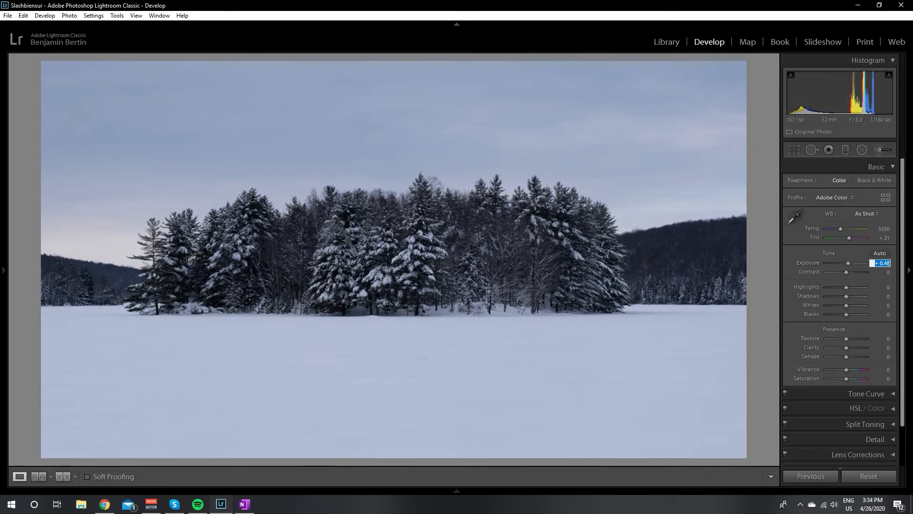
type("0.25")
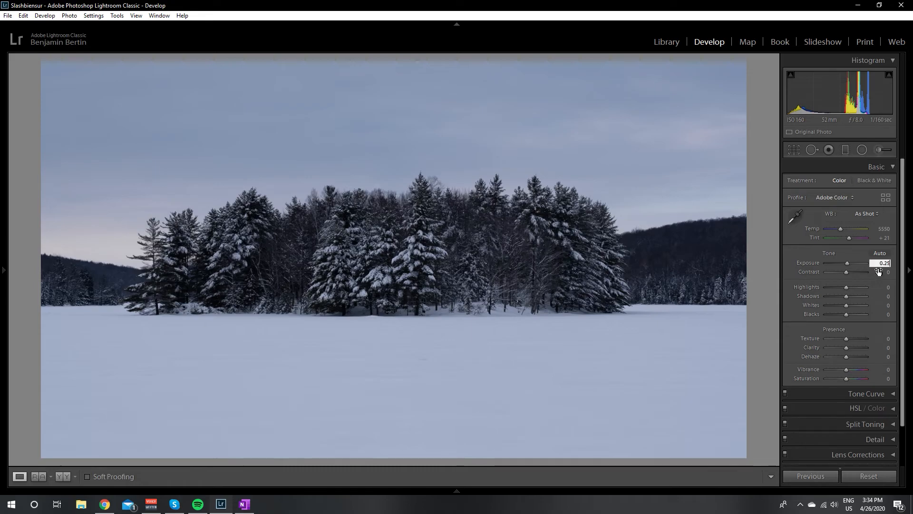
left_click_drag(885, 262, 895, 265)
type("5")
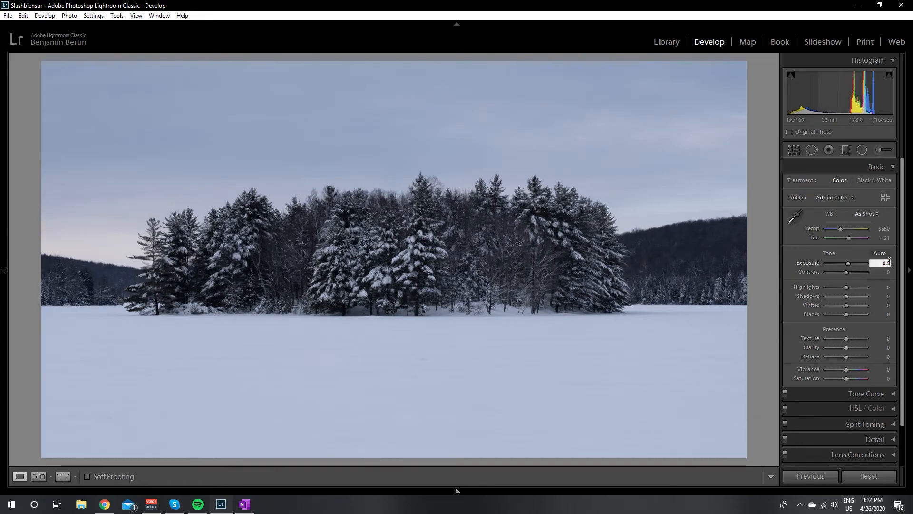
key("Return")
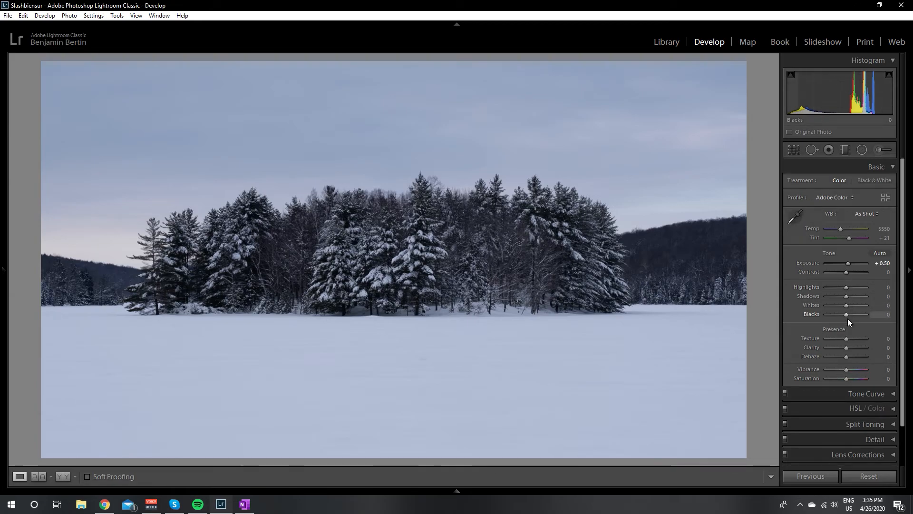
Try Highlights at +2 and Clarity at +100, resetting each to 0.
mouse_move(847, 287)
left_mouse_down()
mouse_move(867, 292)
mouse_move(826, 292)
mouse_move(871, 299)
mouse_move(827, 302)
mouse_move(846, 302)
left_mouse_up()
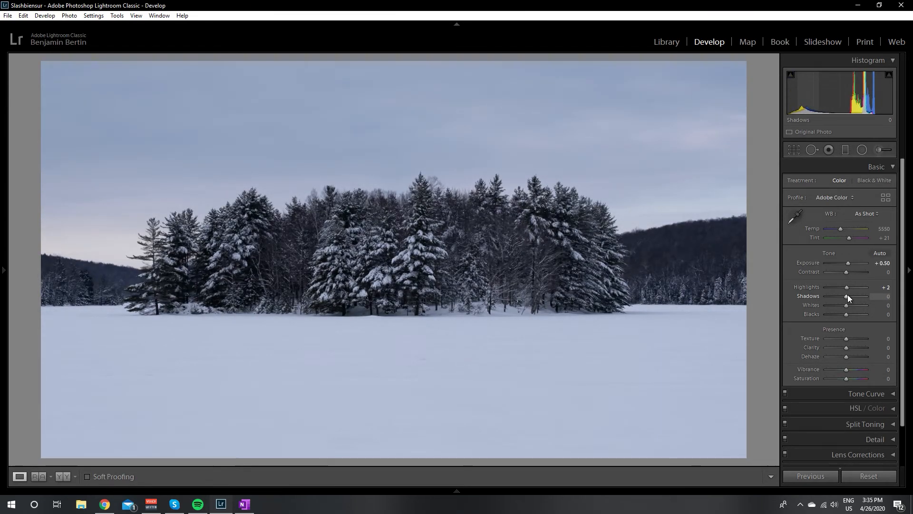
double_click(845, 287)
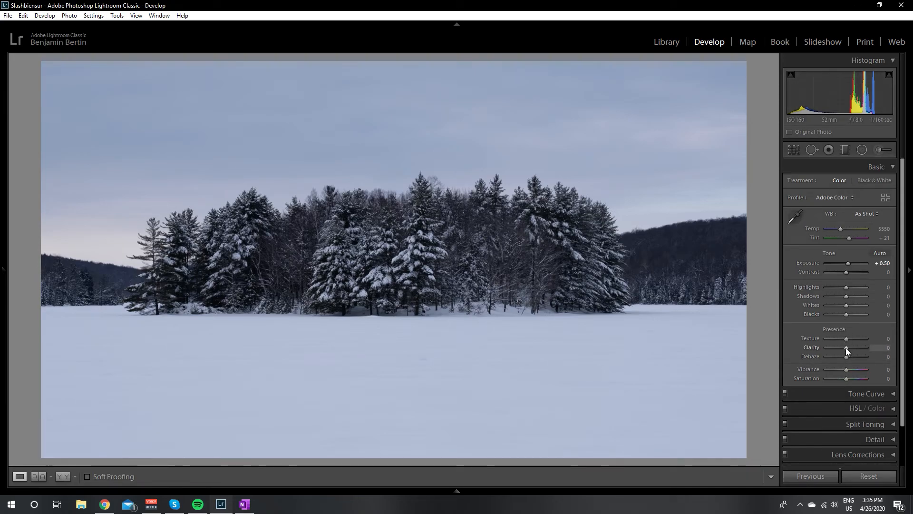
left_click_drag(848, 347, 877, 348)
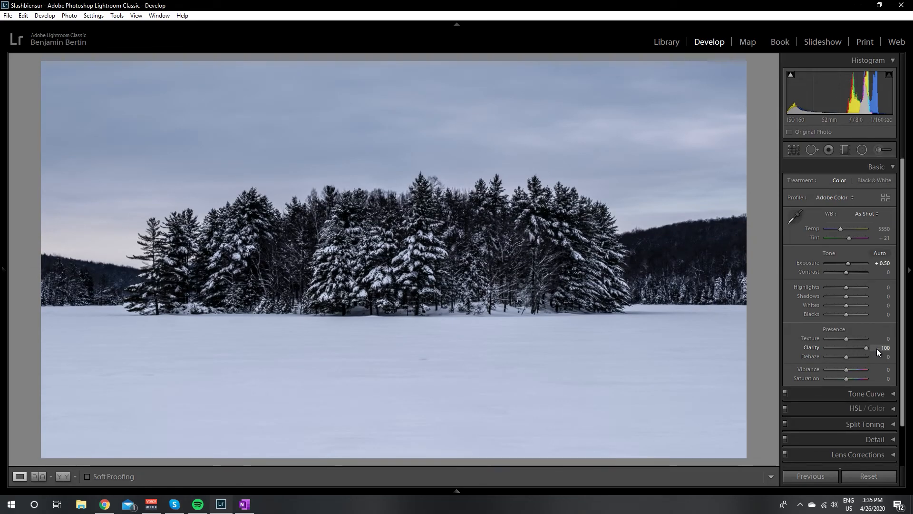
left_click_drag(875, 348, 847, 348)
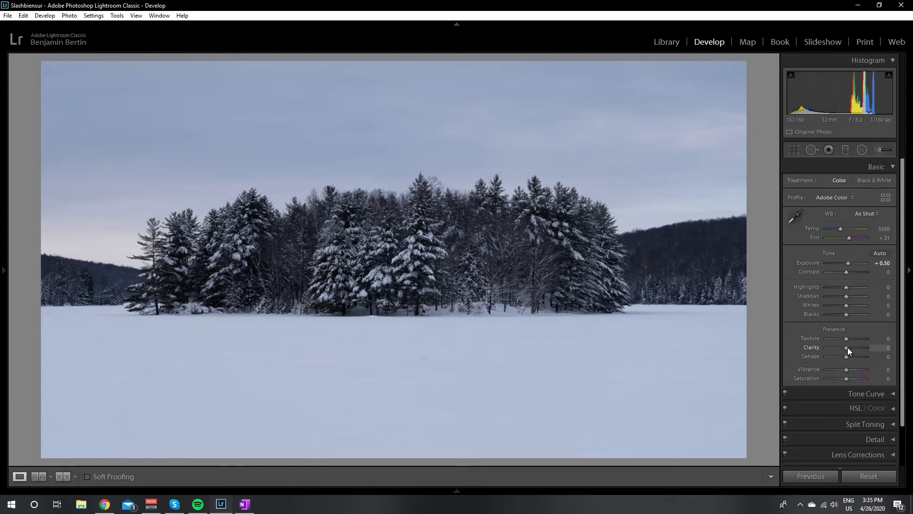
Set Clarity to +76, inspect the tree detail up close, and compare the edit with the before version.
left_click_drag(847, 348, 862, 348)
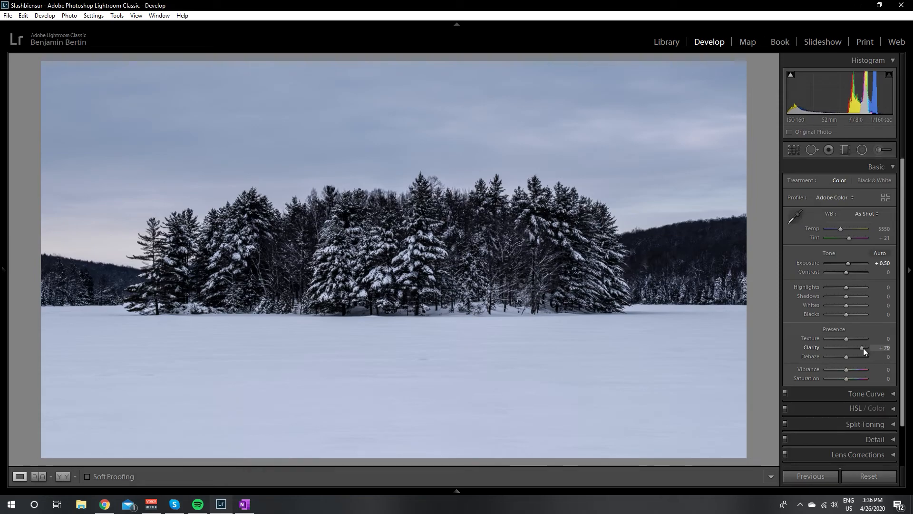
left_click_drag(863, 347, 863, 348)
left_click_drag(456, 196, 347, 282)
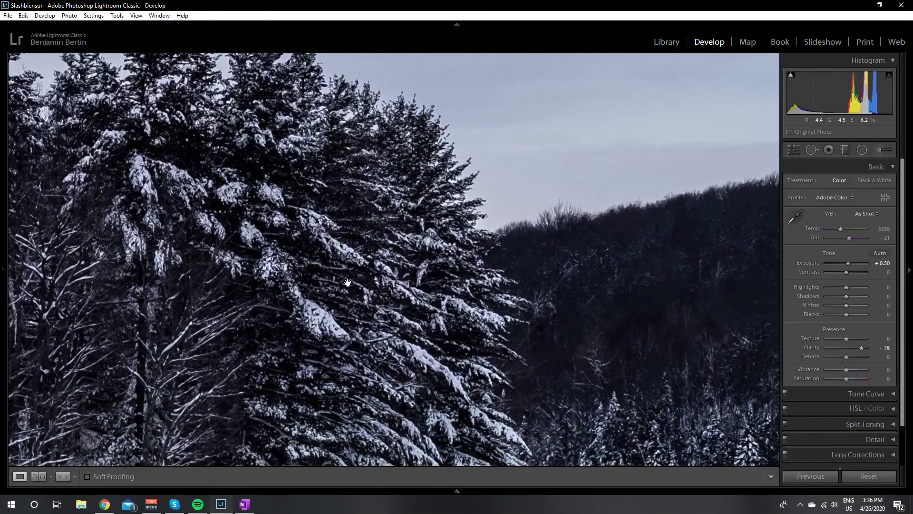
left_click(410, 332)
key("backslash")
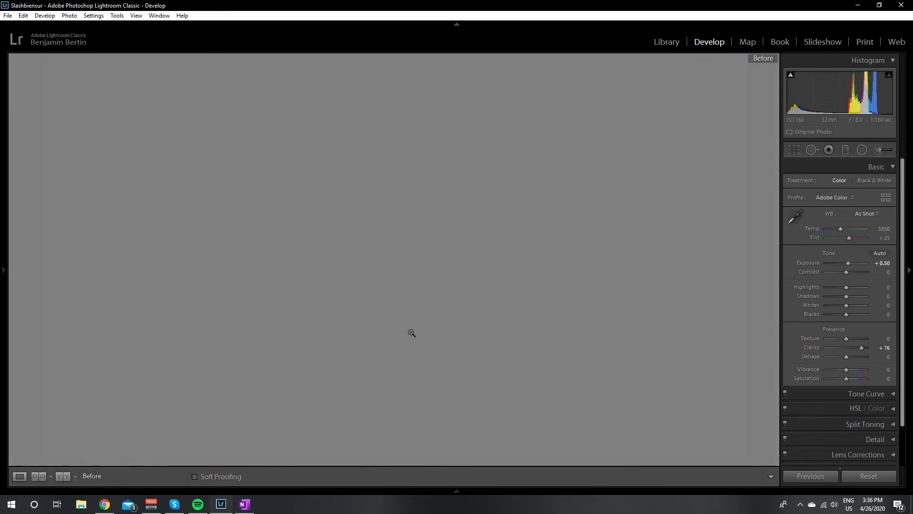
key("backslash")
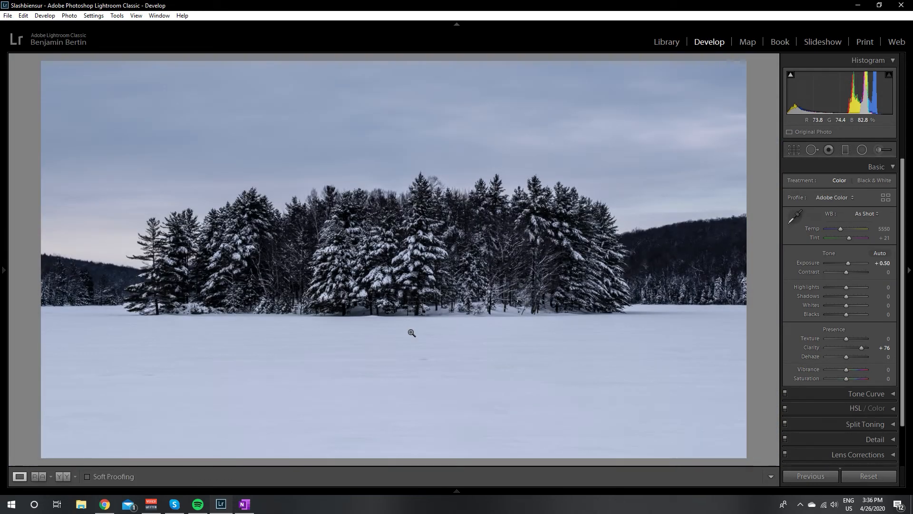
key("backslash")
key("backslash")
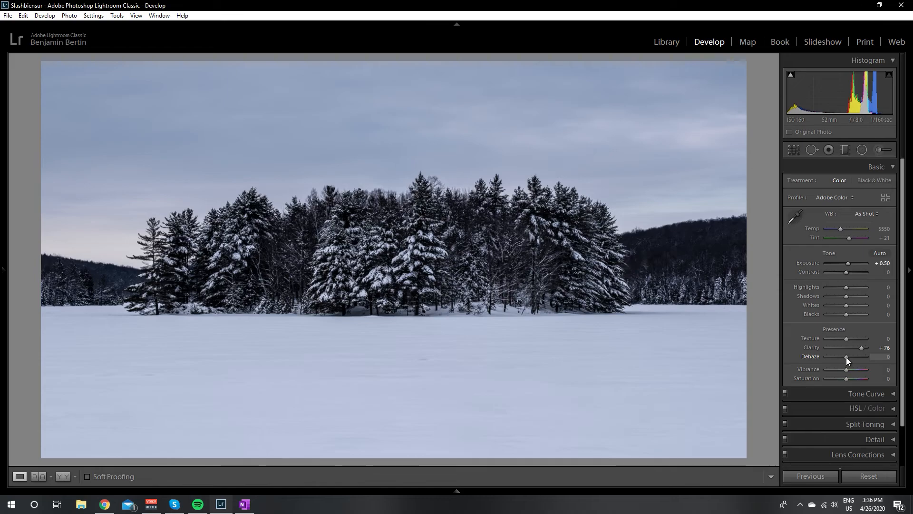
Set Dehaze to +26 and compare the edited photo with the before version.
mouse_move(847, 358)
left_mouse_down()
mouse_move(826, 358)
mouse_move(851, 361)
left_mouse_up()
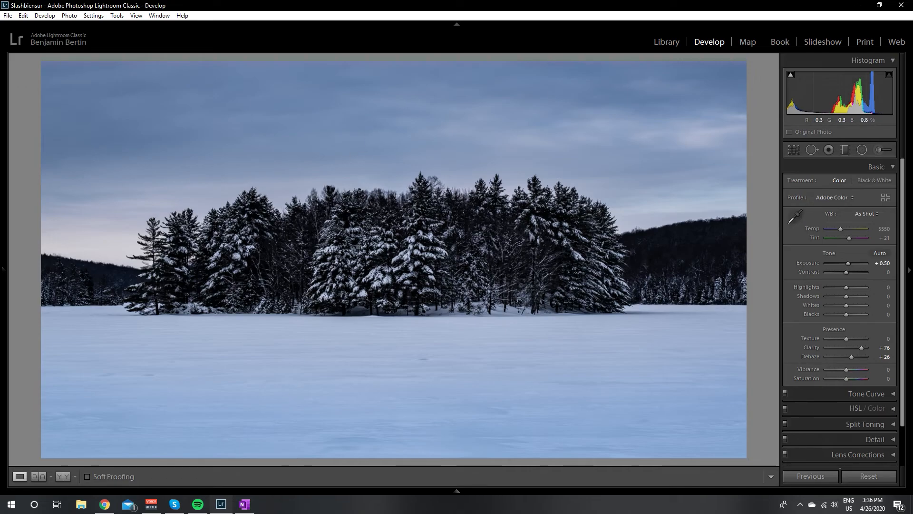
key("backslash")
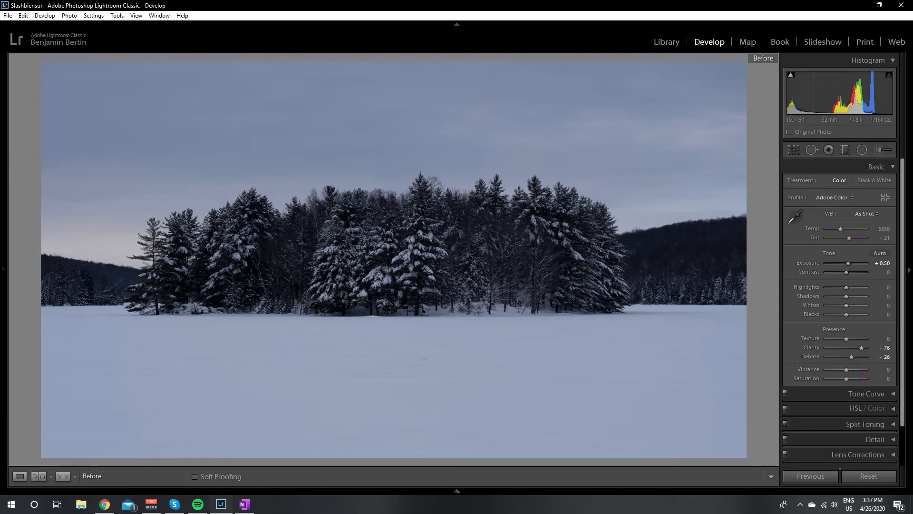
key("backslash")
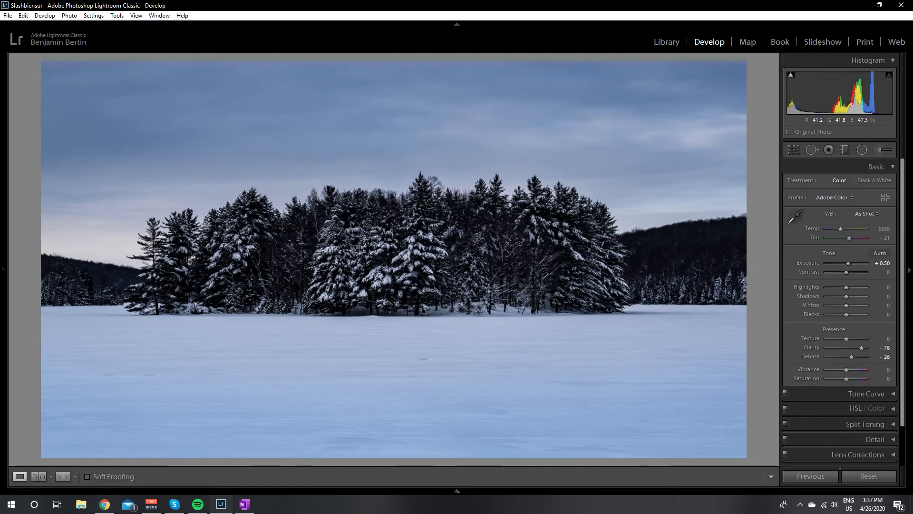
key("backslash")
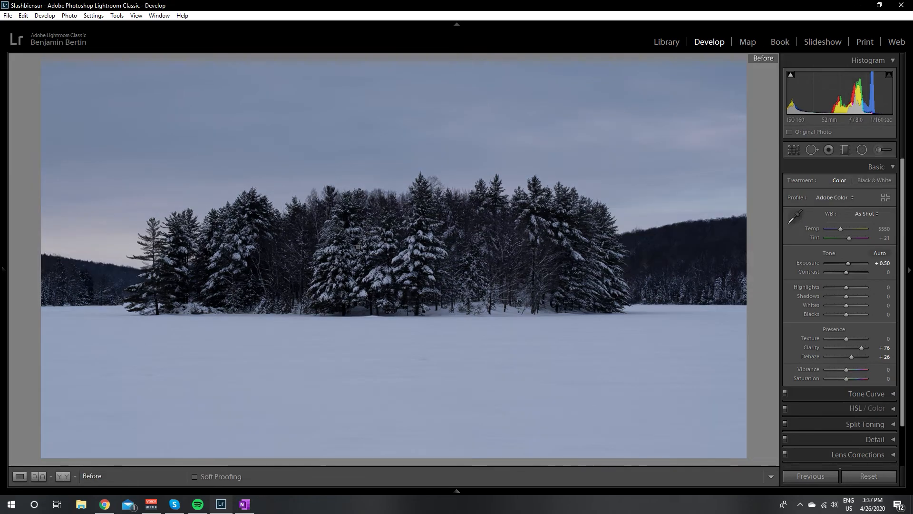
key("backslash")
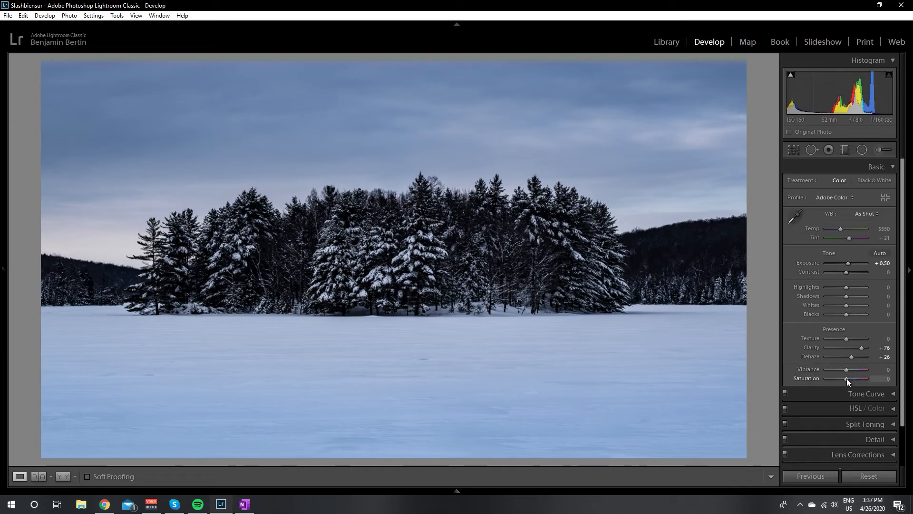
Test Saturation at +100, reset it to 0, and set Vibrance to +24.
left_click_drag(847, 380, 872, 381)
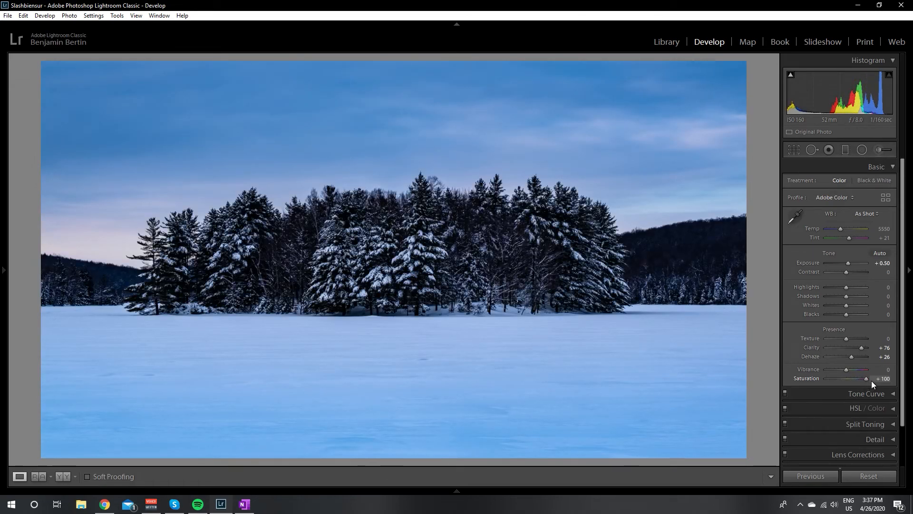
mouse_move(865, 380)
left_mouse_down()
mouse_move(846, 375)
mouse_move(866, 370)
mouse_move(855, 371)
left_mouse_up()
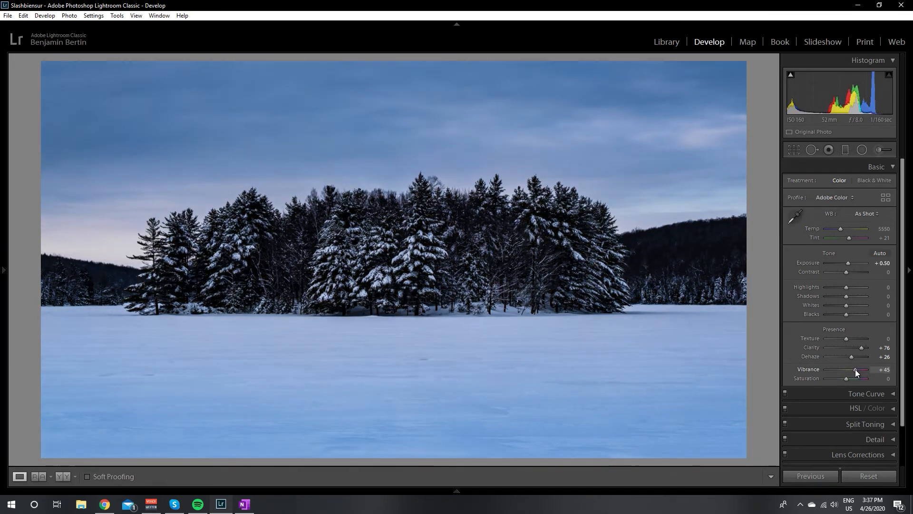
double_click(848, 369)
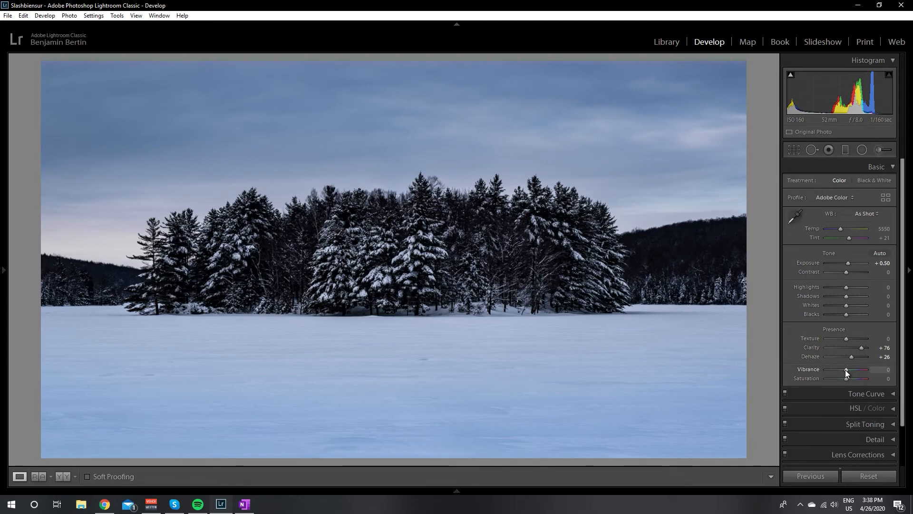
left_click_drag(846, 370, 850, 370)
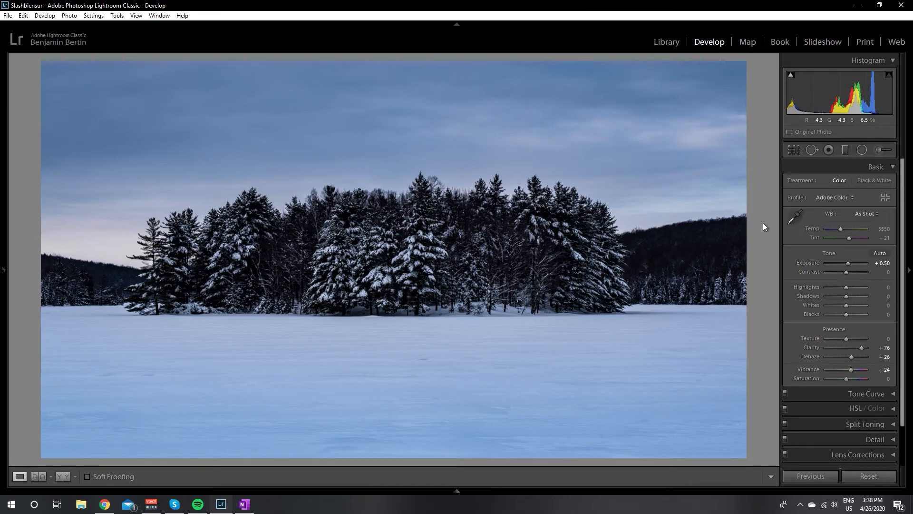
Expand the Tone Curve section and reopen the Basic adjustments.
left_click(866, 167)
left_click(869, 182)
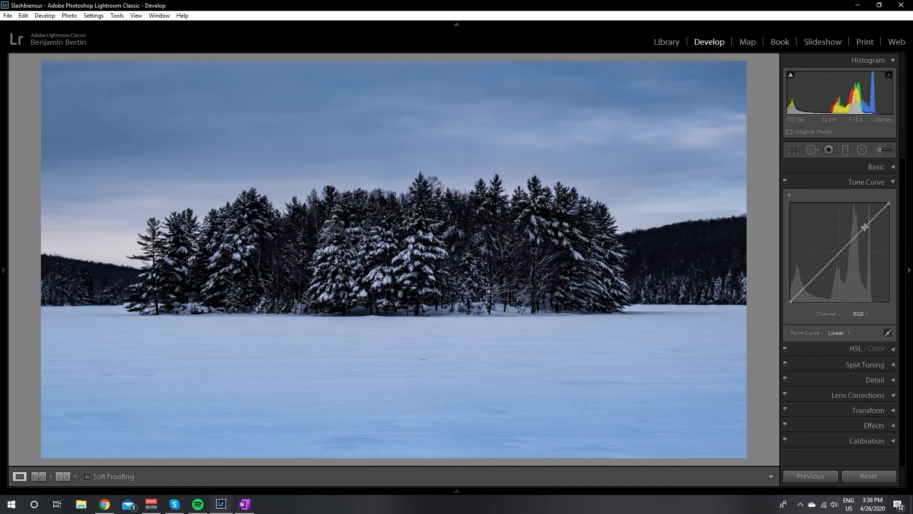
left_click(873, 167)
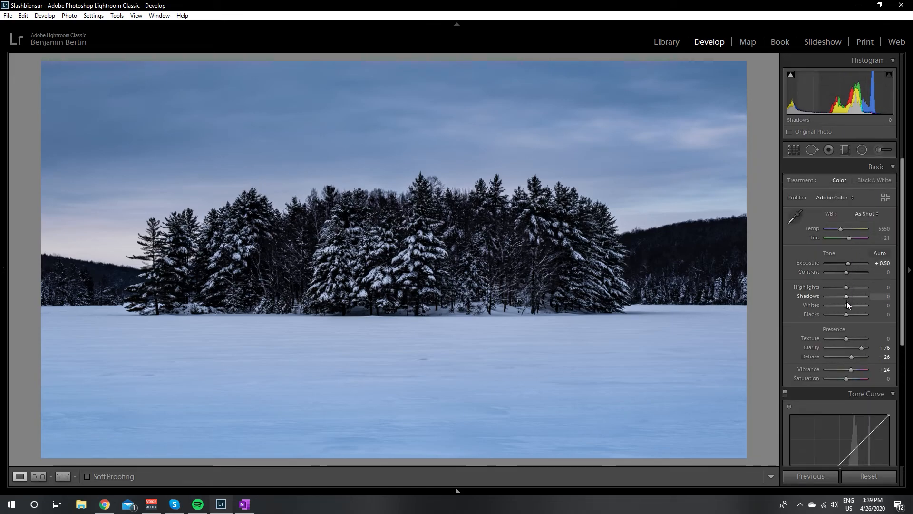
Shape a gentle S on the RGB tone curve, raising the bright point to about 75.3 / 78.0 % and lowering the dark point to 24.3 / 23.1 %.
left_click(879, 166)
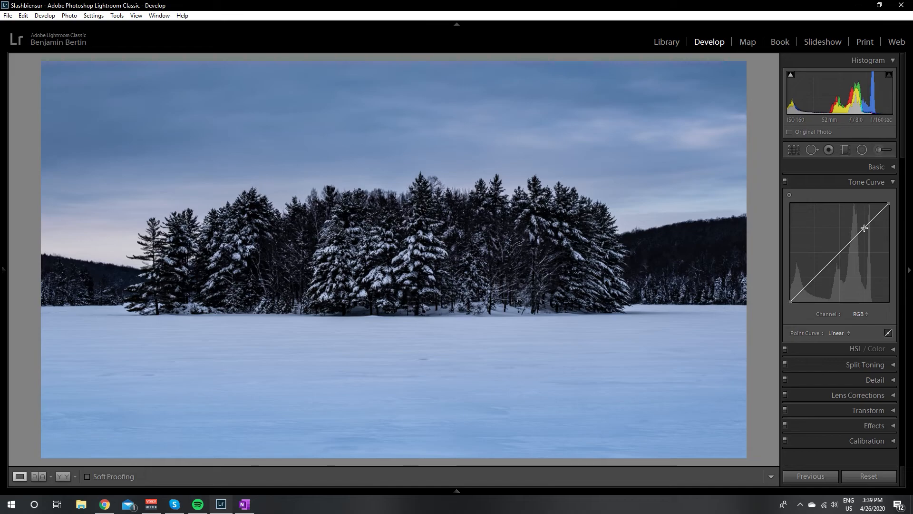
mouse_move(866, 228)
left_mouse_down()
mouse_move(866, 203)
mouse_move(866, 277)
mouse_move(829, 276)
mouse_move(875, 276)
mouse_move(850, 275)
mouse_move(865, 224)
left_mouse_up()
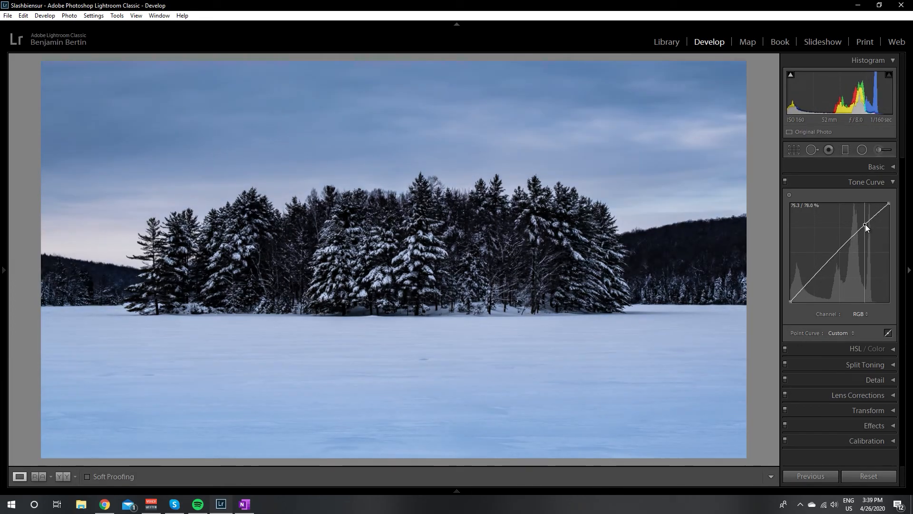
left_click_drag(816, 274, 815, 280)
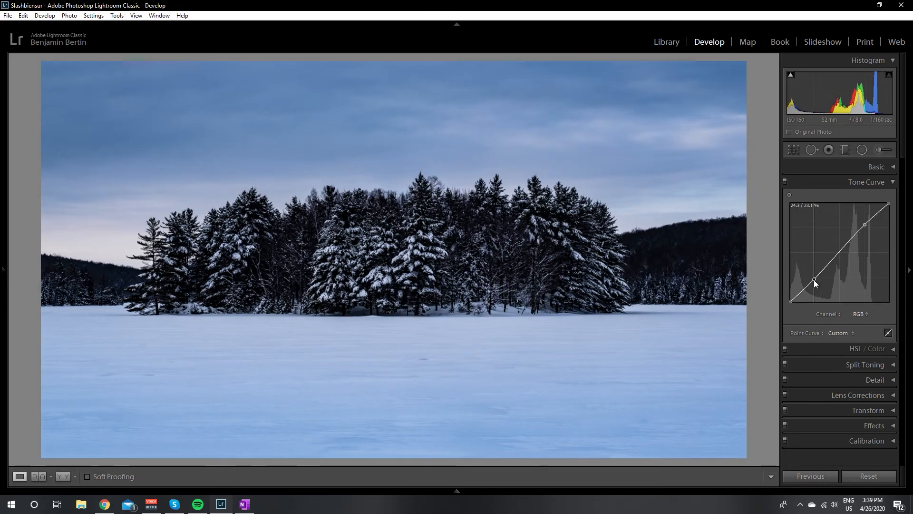
Compare the photo with and without the Tone Curve adjustment, leaving the adjustment enabled.
left_click(785, 184)
left_click(785, 184)
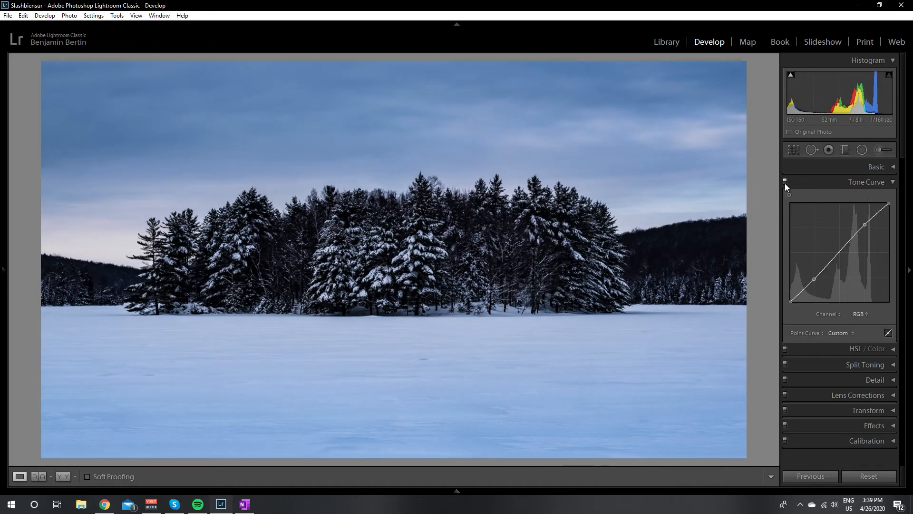
left_click(785, 184)
left_click(785, 184)
left_click(785, 184)
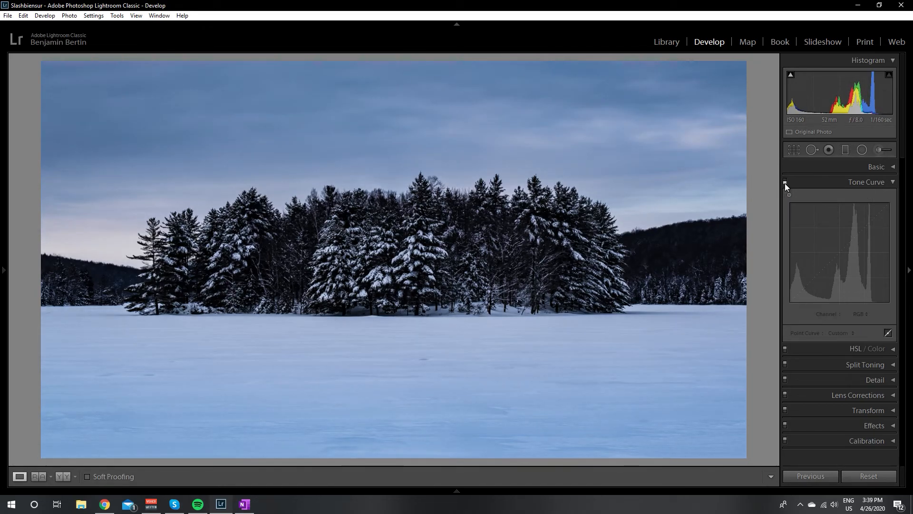
left_click(785, 183)
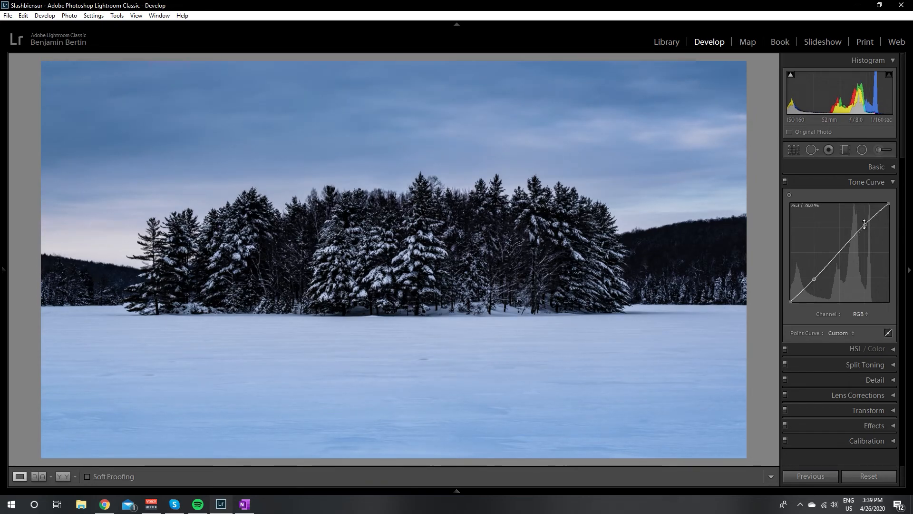
Strengthen the tone curve's S shape slightly at both points, and compare against the photo without the curve and the before version.
left_click_drag(864, 224, 865, 223)
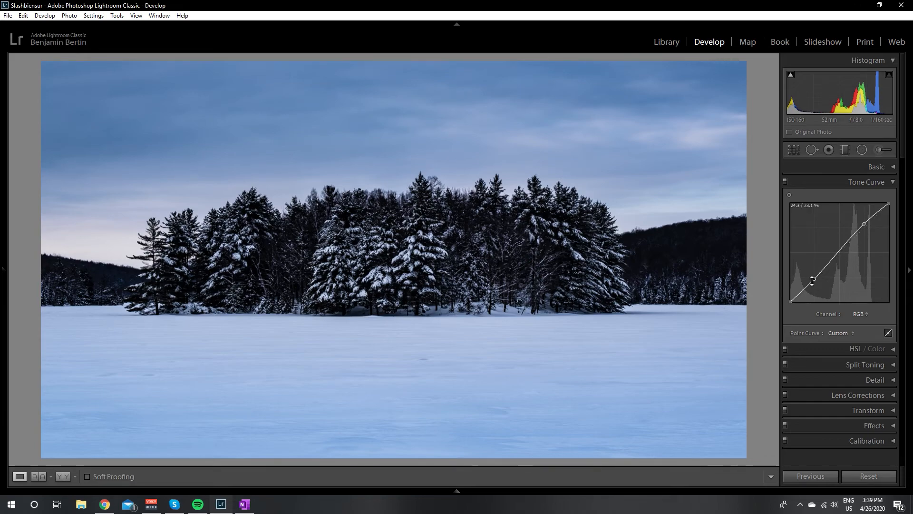
left_click_drag(814, 282, 814, 281)
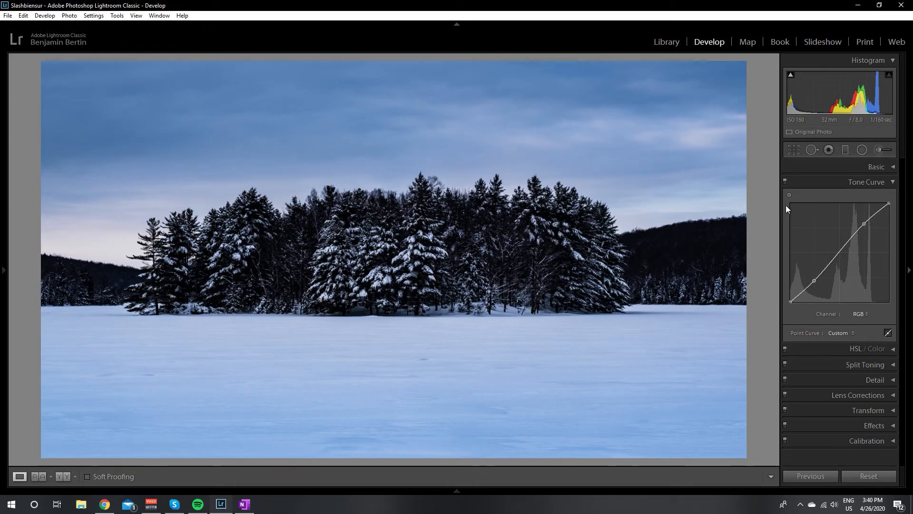
left_click(784, 184)
left_click(784, 184)
left_click(784, 184)
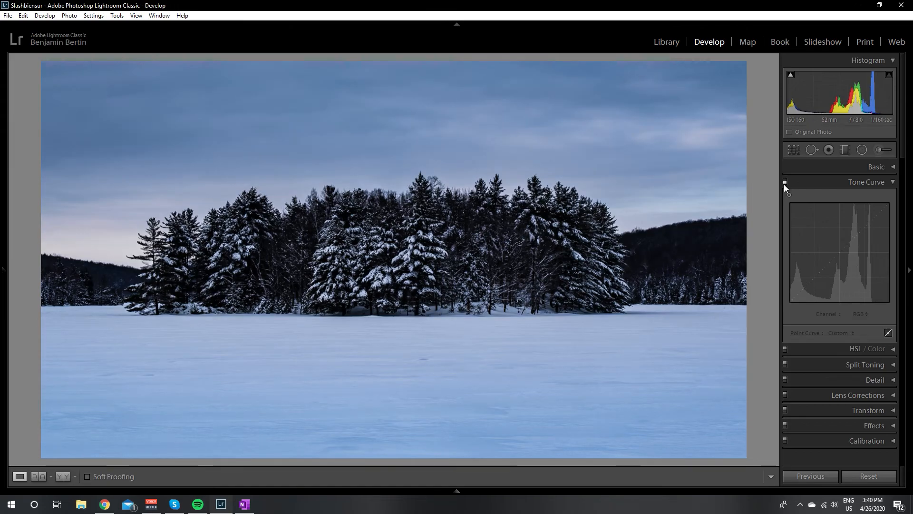
left_click(784, 185)
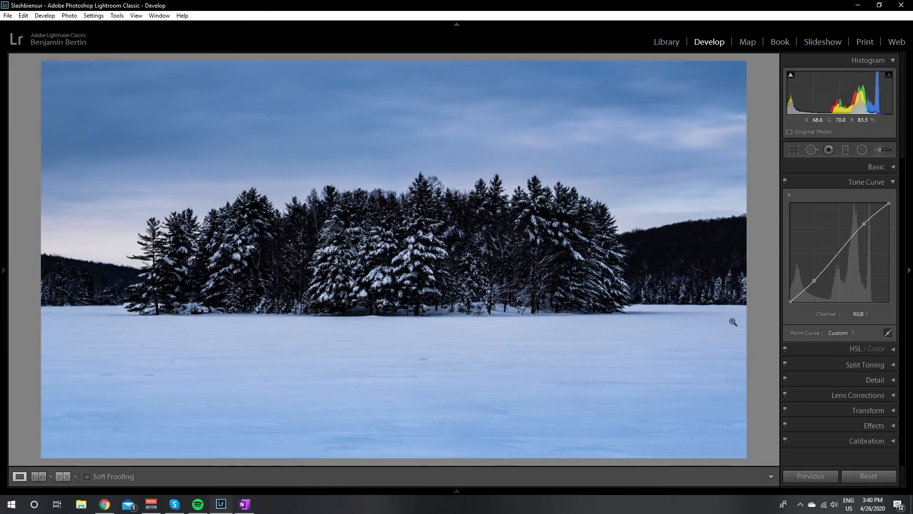
key("backslash")
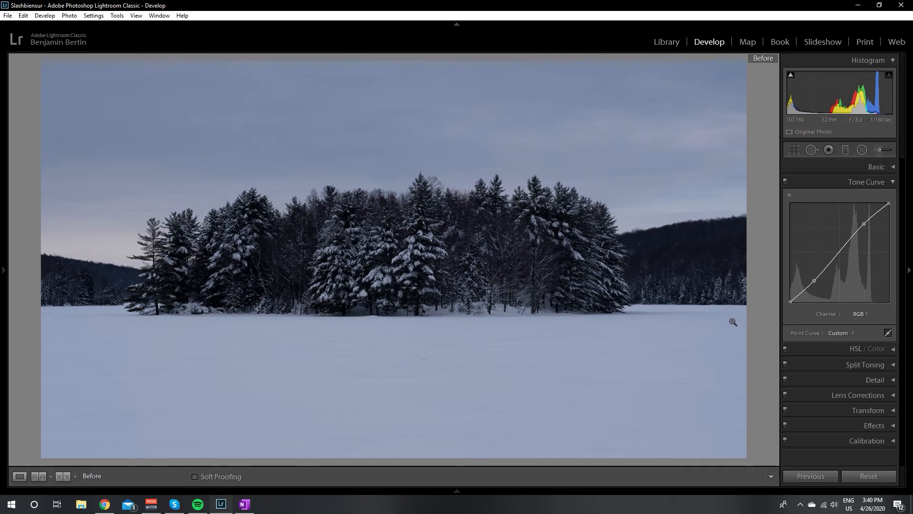
key("backslash")
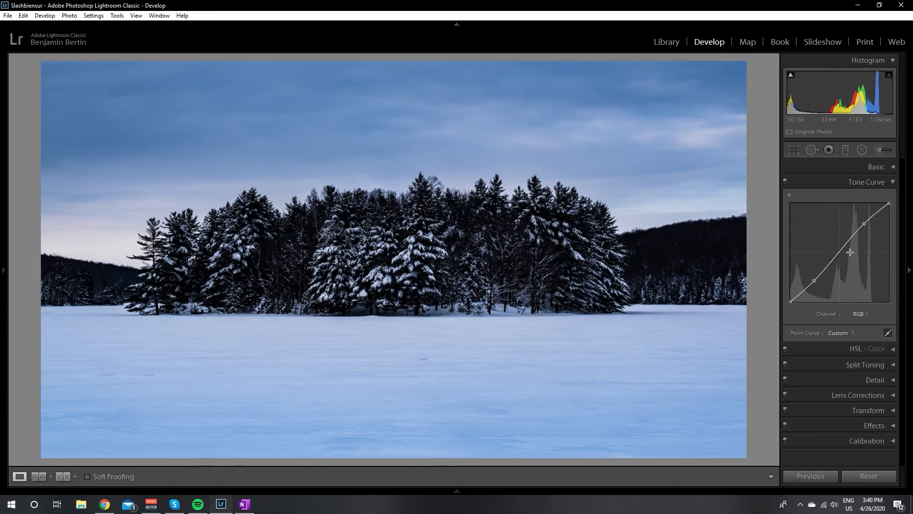
Collapse the Tone Curve section and briefly review the Basic adjustments.
left_click(879, 182)
left_click(878, 167)
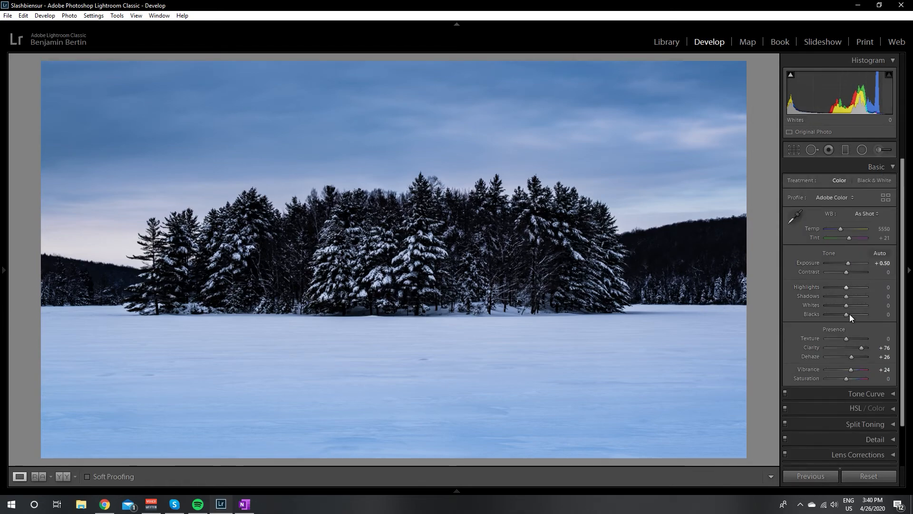
left_click(862, 168)
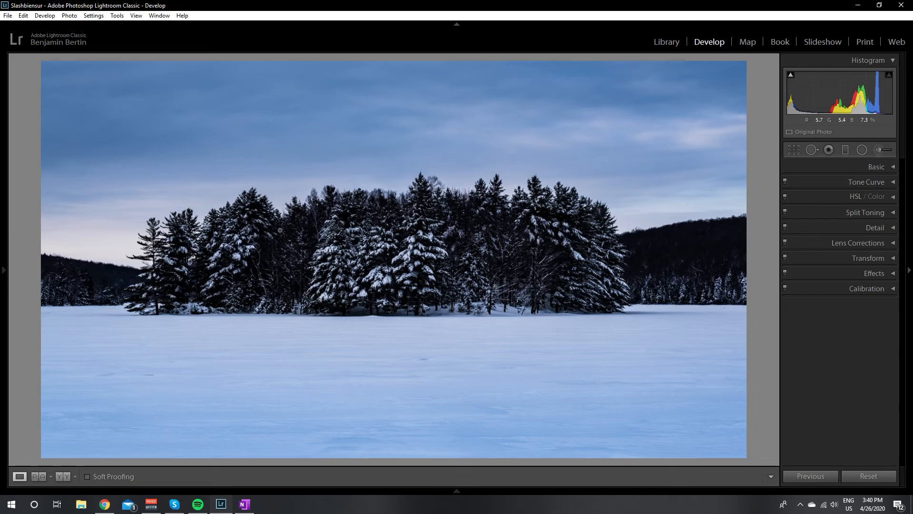
Start an Adjustment Brush mask with its overlay shown and paint along the lower part of the island's trees with brush size 6.
left_click(884, 149)
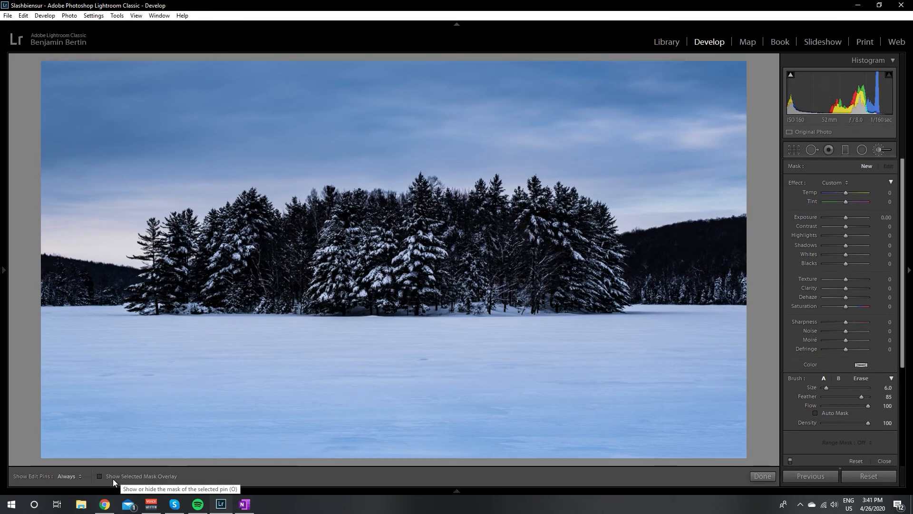
left_click(99, 477)
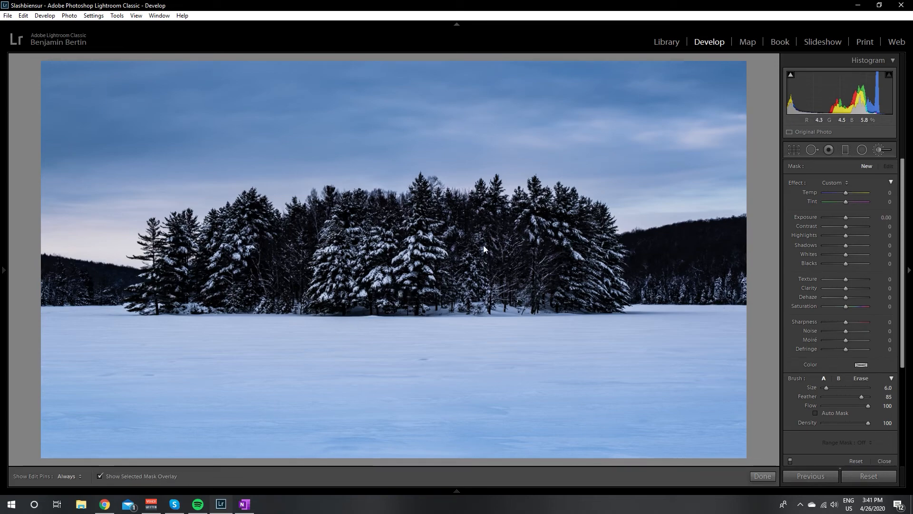
key("h")
left_click_drag(571, 279, 293, 288)
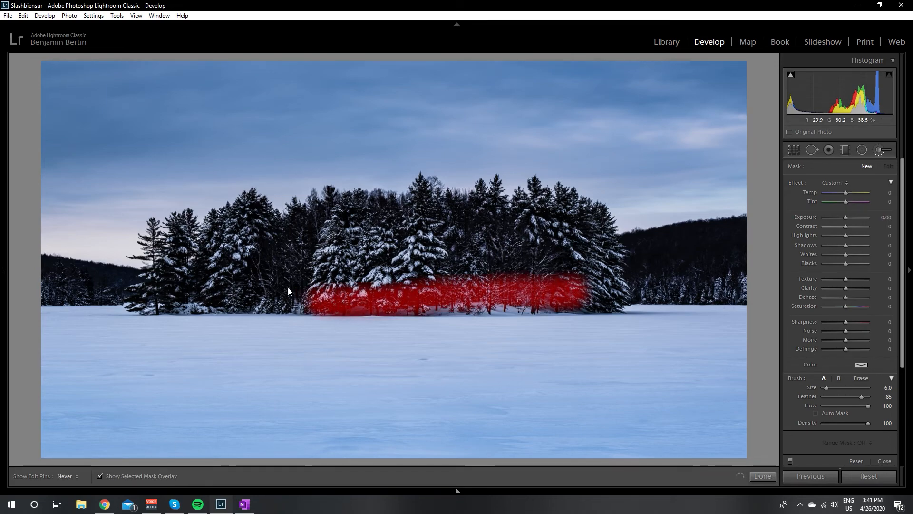
left_click_drag(202, 290, 202, 291)
Check the mask with the overlay off and on, extend it over the middle of the trees, and enlarge the brush to size 9.
left_click(99, 476)
key("h")
left_click(99, 477)
key("h")
mouse_move(521, 253)
left_mouse_down()
mouse_move(263, 272)
mouse_move(376, 271)
mouse_move(484, 247)
mouse_move(218, 246)
mouse_move(471, 234)
mouse_move(275, 228)
mouse_move(400, 232)
left_mouse_up()
key("h")
scroll(423, 228, "up", 1)
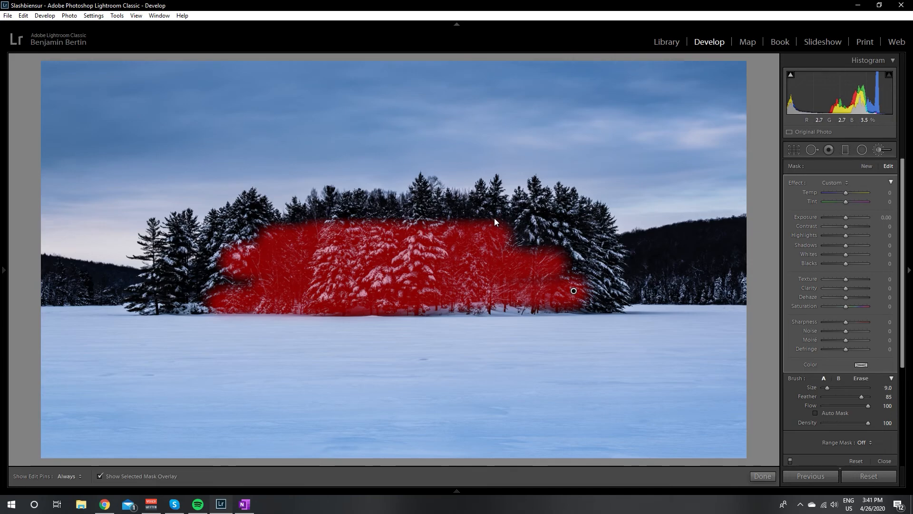
Paint the mask over the remaining upper, right-hand and left-hand trees of the island with brush size 9.
key("h")
mouse_move(505, 218)
left_mouse_down()
mouse_move(302, 215)
mouse_move(425, 211)
mouse_move(429, 202)
mouse_move(312, 201)
mouse_move(327, 211)
mouse_move(539, 221)
left_mouse_up()
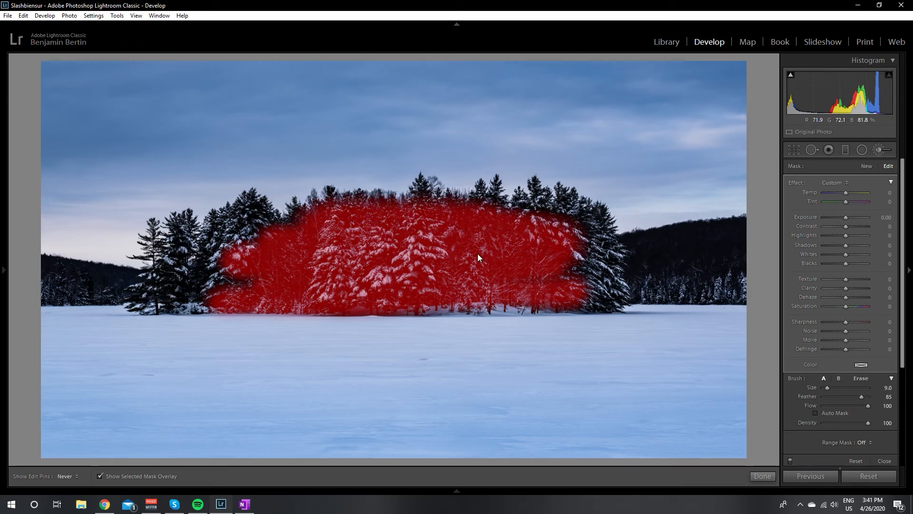
mouse_move(501, 265)
left_mouse_down()
mouse_move(535, 256)
mouse_move(559, 232)
mouse_move(550, 199)
mouse_move(525, 200)
mouse_move(563, 204)
mouse_move(564, 261)
mouse_move(564, 231)
left_mouse_up()
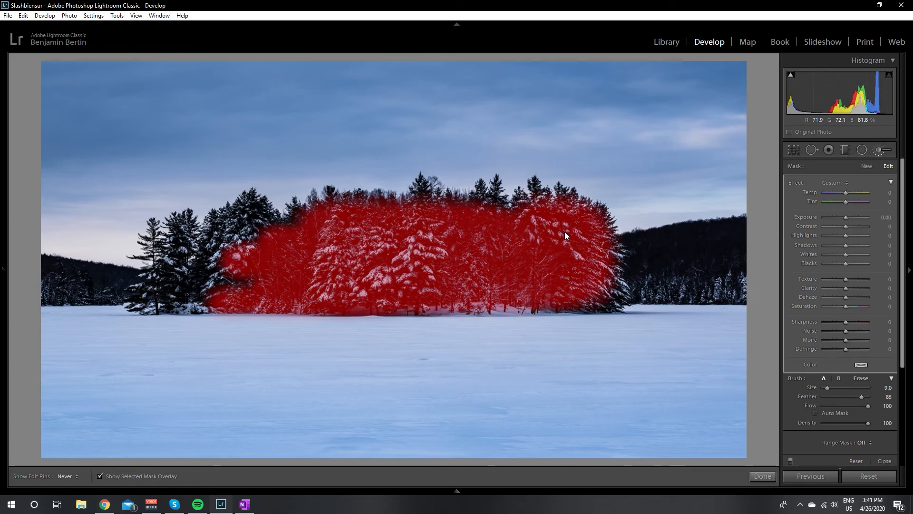
mouse_move(238, 283)
left_mouse_down()
mouse_move(209, 280)
mouse_move(216, 253)
mouse_move(206, 219)
mouse_move(221, 198)
mouse_move(277, 213)
mouse_move(312, 195)
mouse_move(364, 195)
left_mouse_up()
left_click_drag(152, 261, 158, 263)
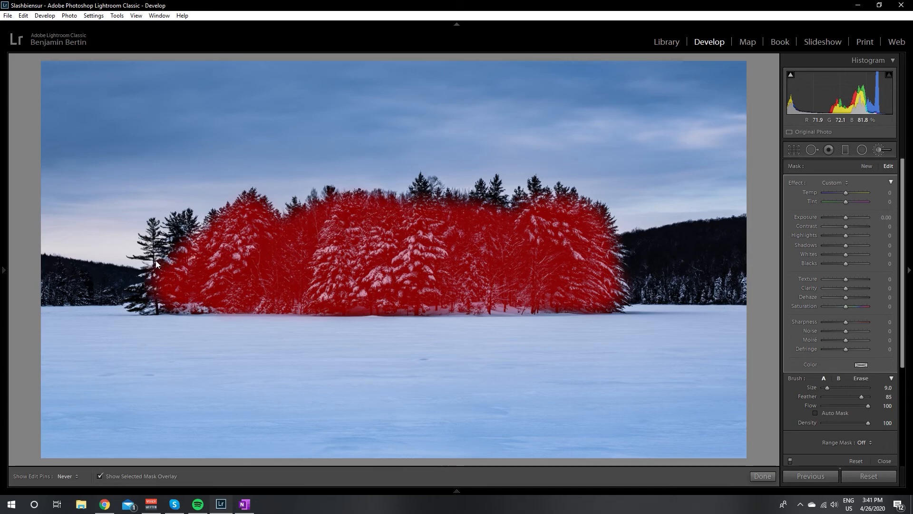
mouse_move(174, 233)
left_mouse_down()
mouse_move(164, 224)
mouse_move(163, 235)
left_mouse_up()
Paint a thin test stroke across the snow with brush size 1 and erase it from the mask with a larger brush.
key("h")
scroll(213, 274, "down", 6)
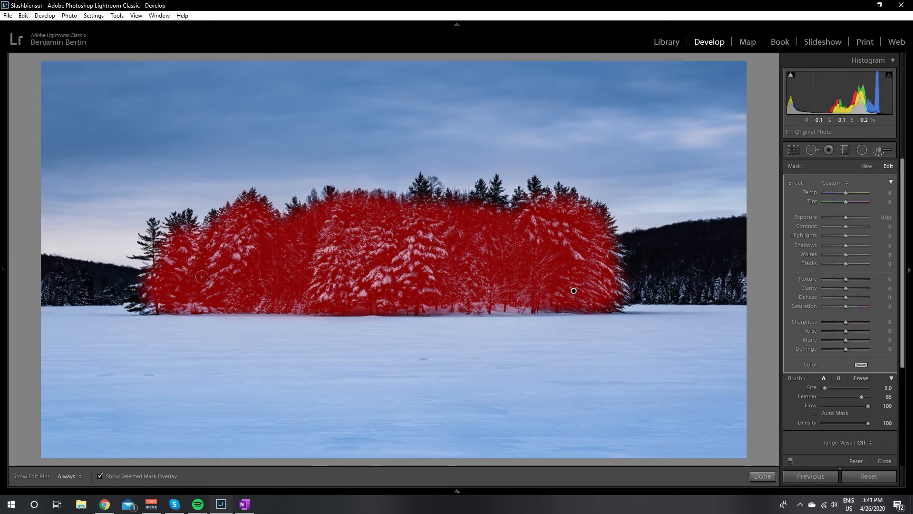
scroll(167, 288, "up", 3)
key("h")
scroll(148, 299, "down", 1)
scroll(149, 298, "down", 4)
key("h")
left_click_drag(182, 351, 383, 352)
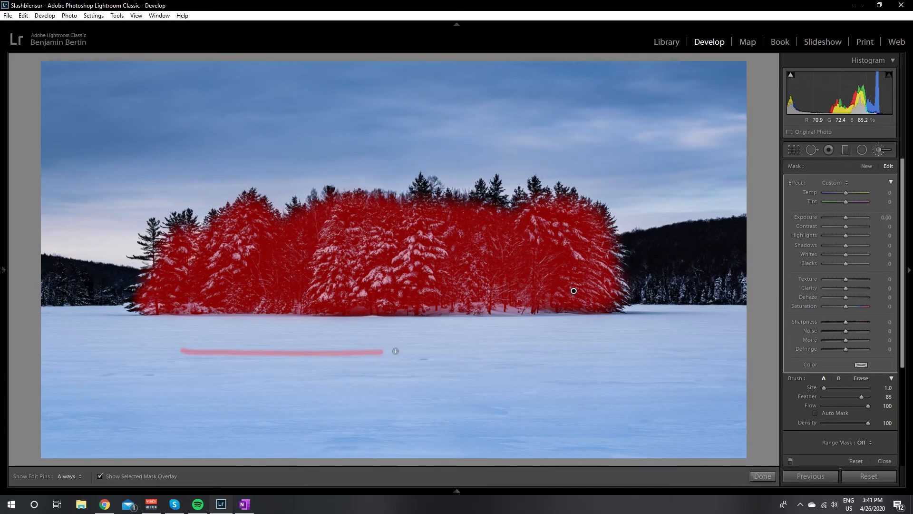
scroll(389, 349, "up", 6)
key("alt")
left_click_drag(392, 351, 157, 348)
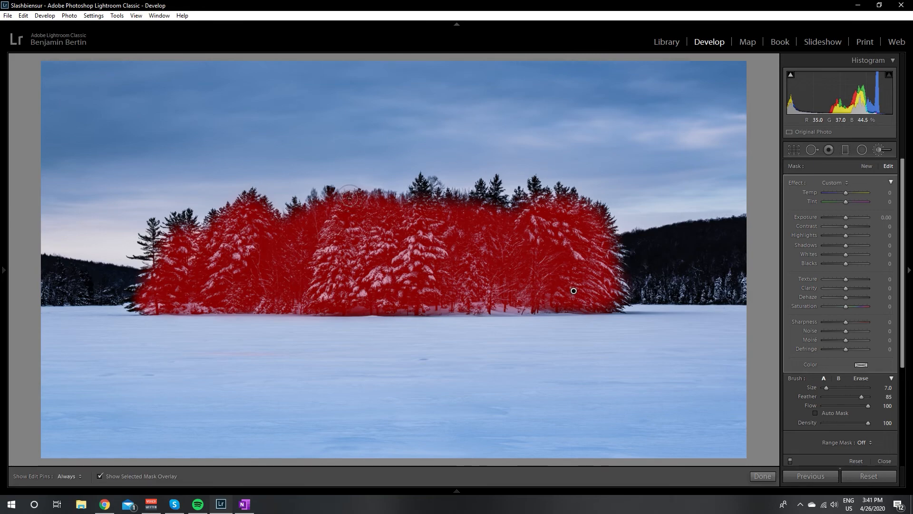
Paint the treetops along the island's upper edge into the mask with brush size 4, and hide the mask overlay.
scroll(407, 209, "down", 1)
mouse_move(418, 207)
left_mouse_down()
mouse_move(419, 196)
mouse_move(425, 206)
mouse_move(420, 189)
mouse_move(501, 210)
mouse_move(481, 201)
mouse_move(526, 208)
mouse_move(540, 192)
left_mouse_up()
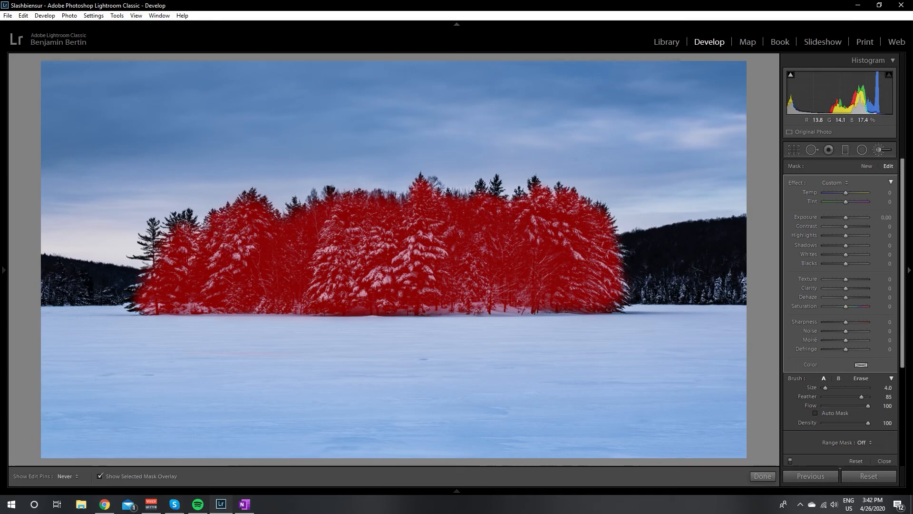
key("h")
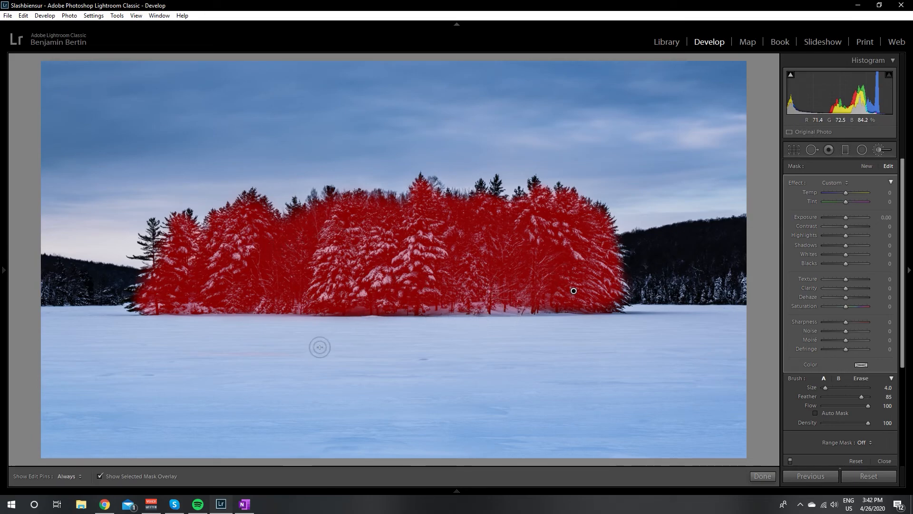
left_click(99, 476)
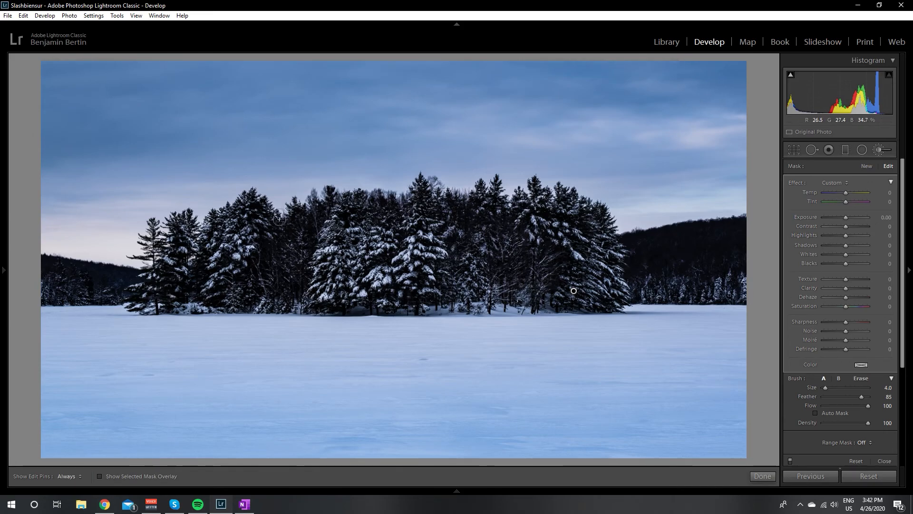
Inspect the dark areas and snowy branches of the masked trees up close, and return to the full view.
key("z")
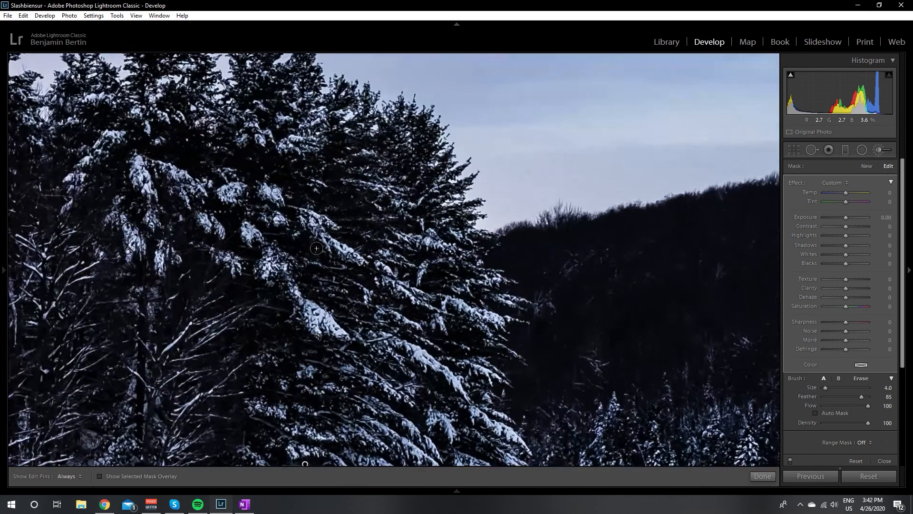
left_click_drag(170, 270, 398, 239)
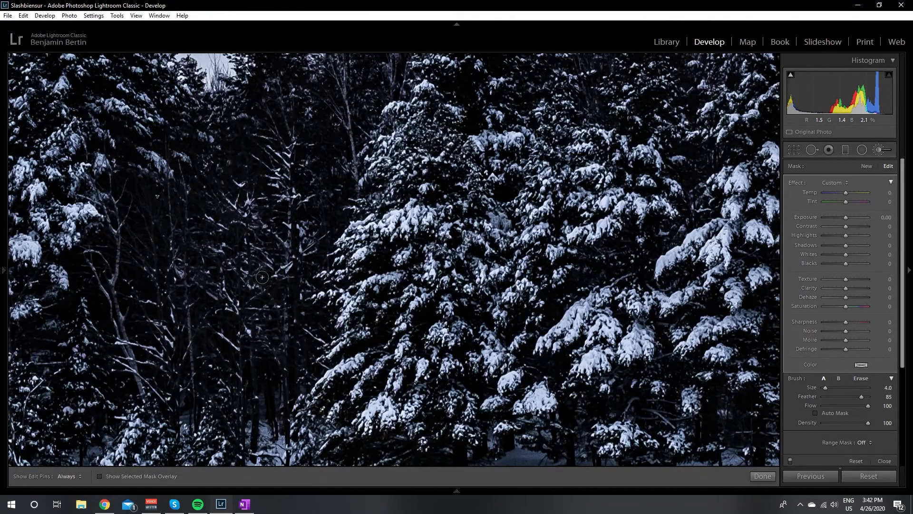
key("z")
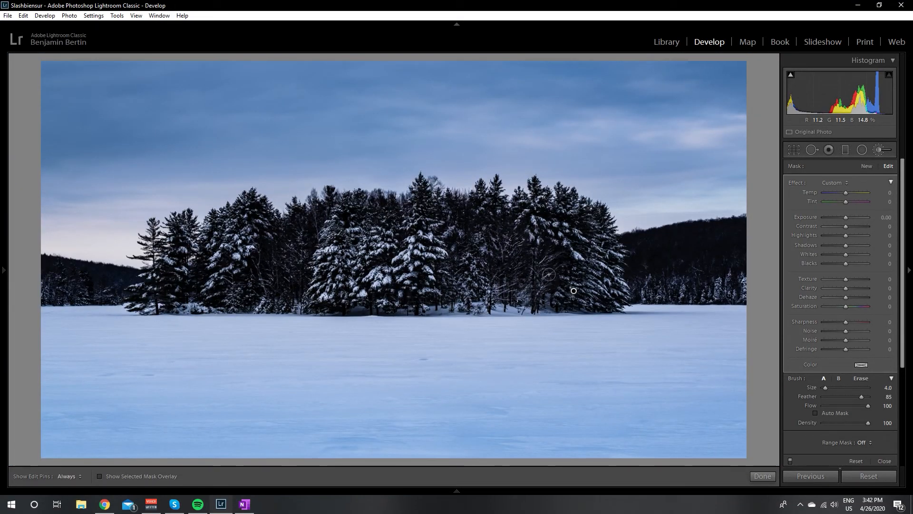
Try Shadows at 43 on the tree mask and reset it to 0.
left_click(847, 246)
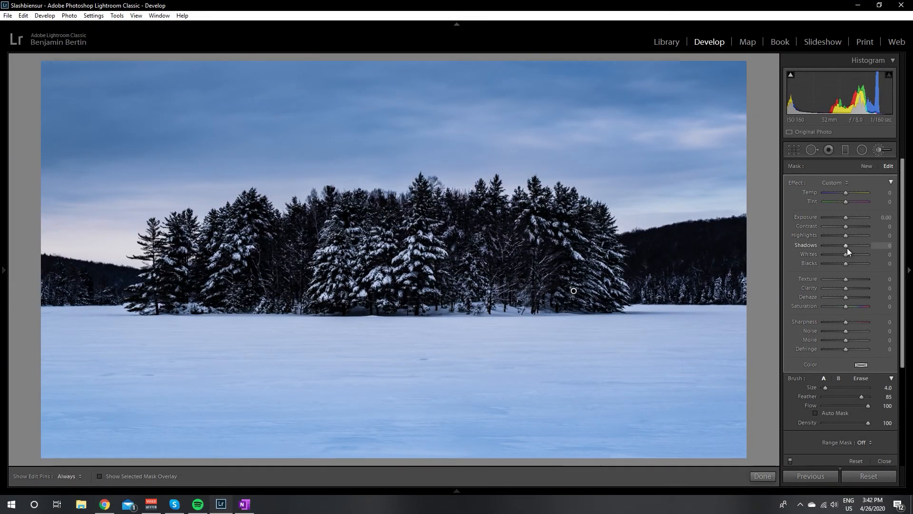
left_click_drag(847, 246, 856, 247)
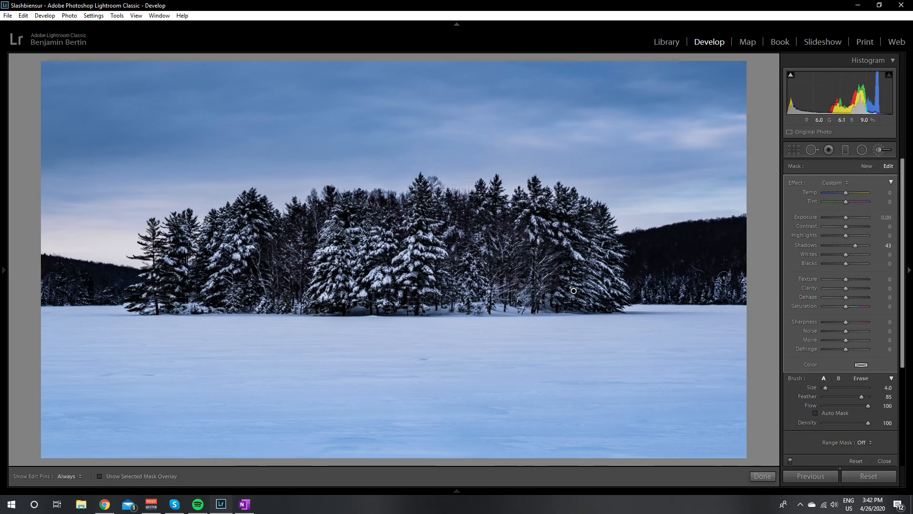
double_click(855, 245)
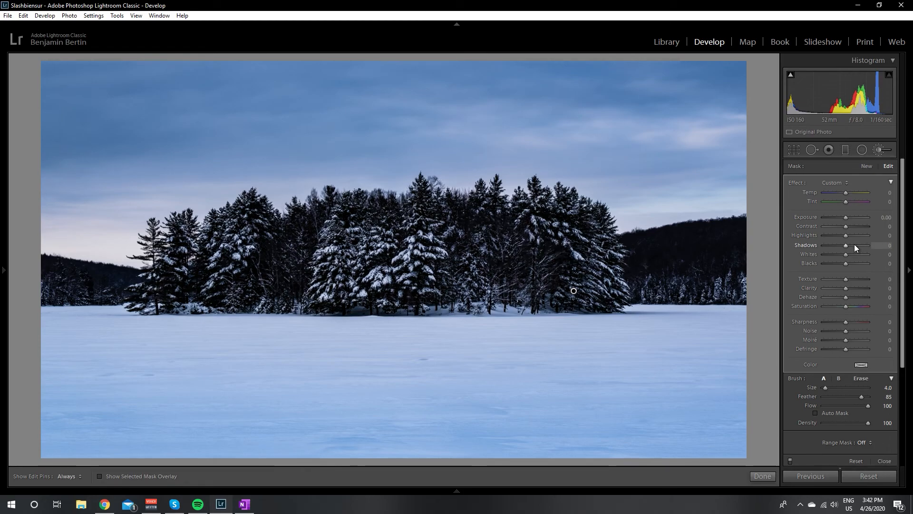
Set the tree mask's Shadows to 43 and raise its Highlights to 98.
left_click(883, 245)
type("43")
key("Return")
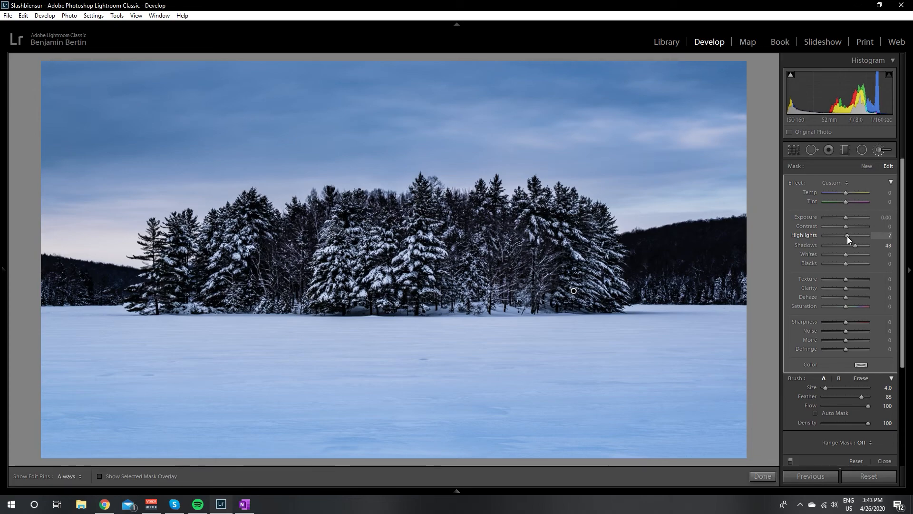
left_click_drag(848, 236, 855, 237)
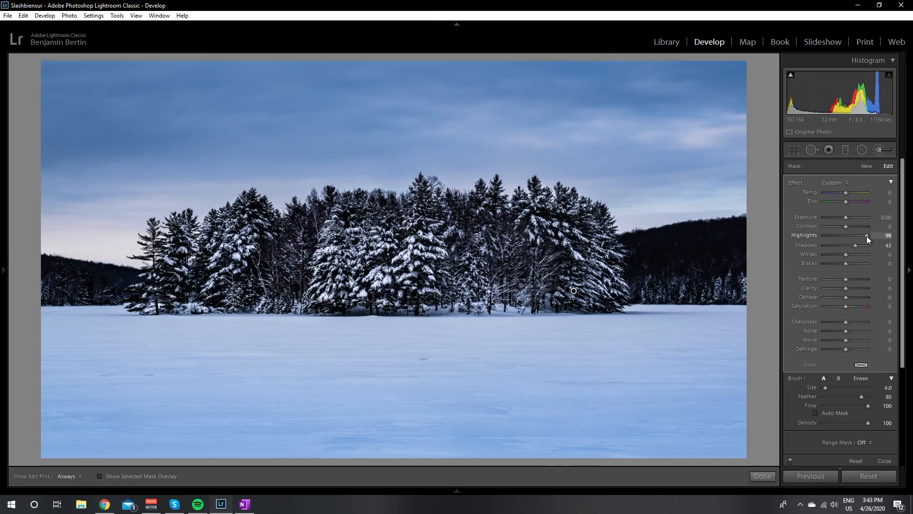
Set the tree mask's Highlights to 43, Whites to 41 and Blacks to -9, and finish the brush adjustment.
left_click_drag(864, 236, 859, 235)
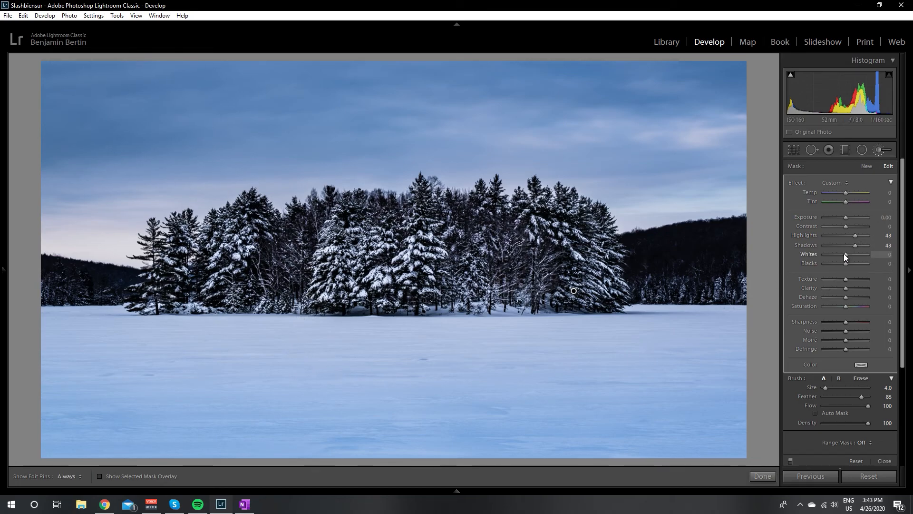
mouse_move(844, 253)
left_mouse_down()
mouse_move(869, 255)
mouse_move(806, 259)
mouse_move(867, 256)
mouse_move(846, 257)
mouse_move(855, 257)
left_mouse_up()
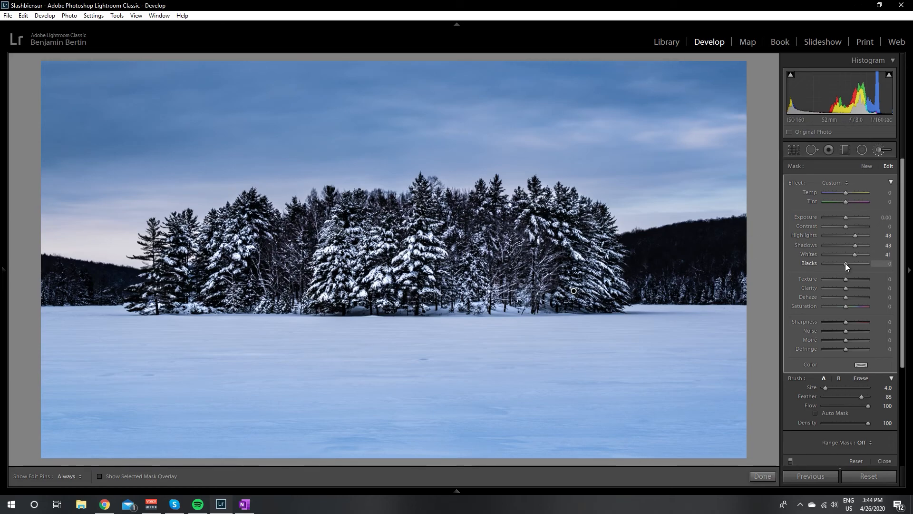
left_click_drag(846, 264, 844, 263)
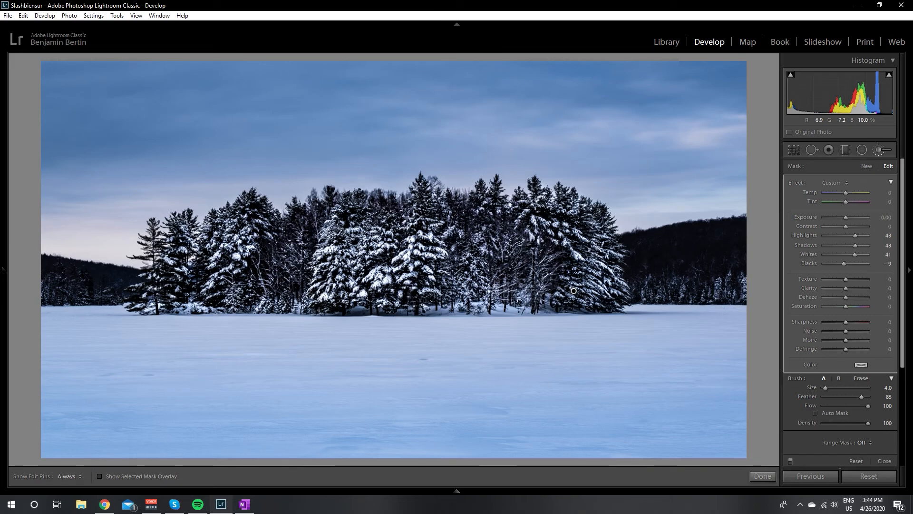
left_click(765, 476)
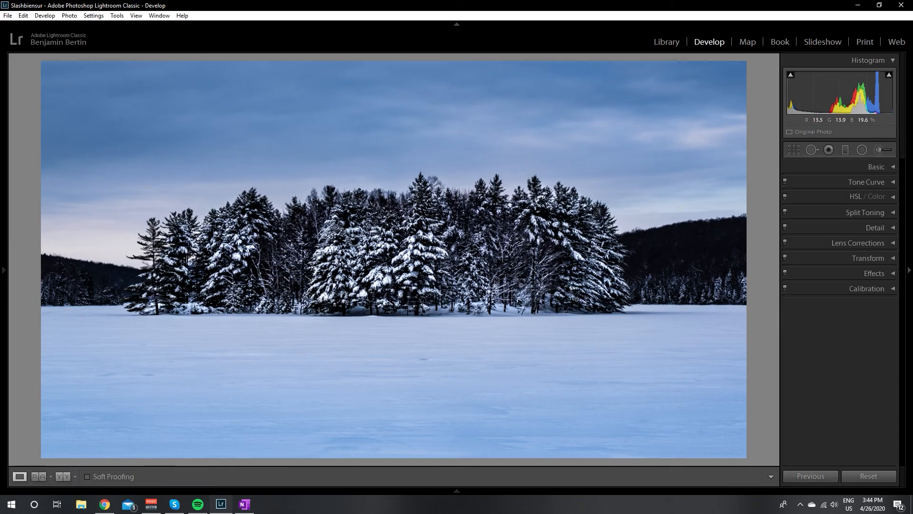
Start a new adjustment brush mask with size 12, show its overlay and paint over the upper sky.
left_click(878, 151)
scroll(521, 94, "up", 4)
key("h")
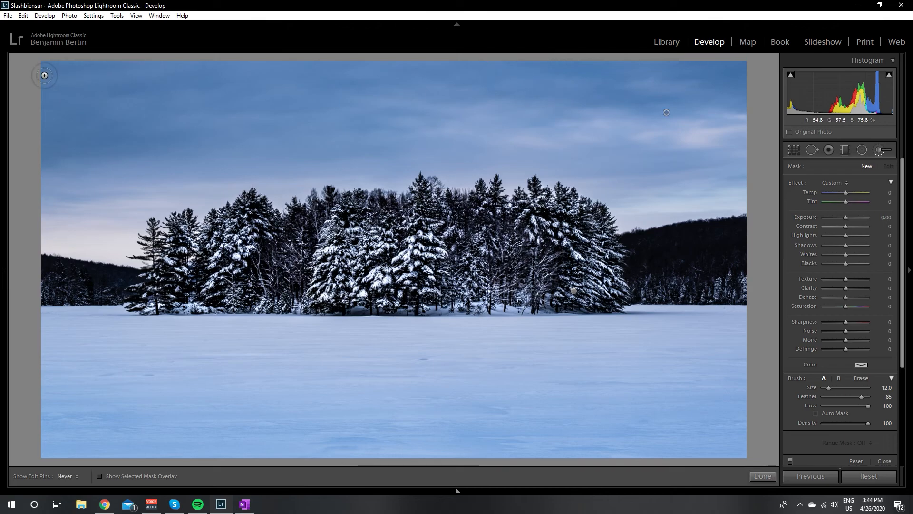
left_click(147, 474)
key("h")
mouse_move(652, 76)
left_mouse_down()
mouse_move(224, 57)
mouse_move(474, 41)
mouse_move(609, 49)
mouse_move(672, 77)
mouse_move(293, 93)
mouse_move(670, 93)
mouse_move(65, 108)
mouse_move(21, 144)
mouse_move(194, 139)
mouse_move(58, 147)
left_mouse_up()
Erase the sky mask where it spills onto the treetops on the island's left side.
key("h")
key("h")
mouse_move(255, 216)
left_mouse_down()
mouse_move(254, 194)
mouse_move(252, 202)
mouse_move(266, 191)
mouse_move(269, 208)
left_mouse_up()
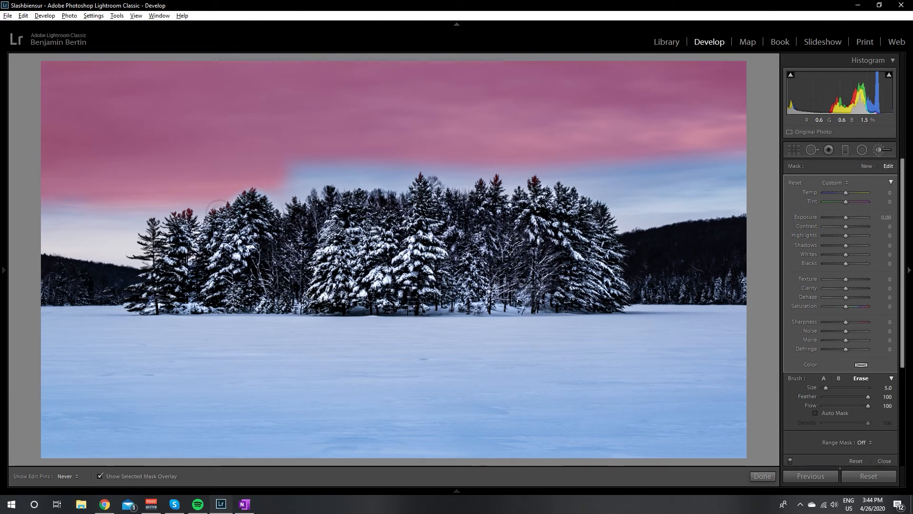
key("h")
mouse_move(300, 191)
left_mouse_down()
mouse_move(153, 190)
mouse_move(169, 198)
left_mouse_up()
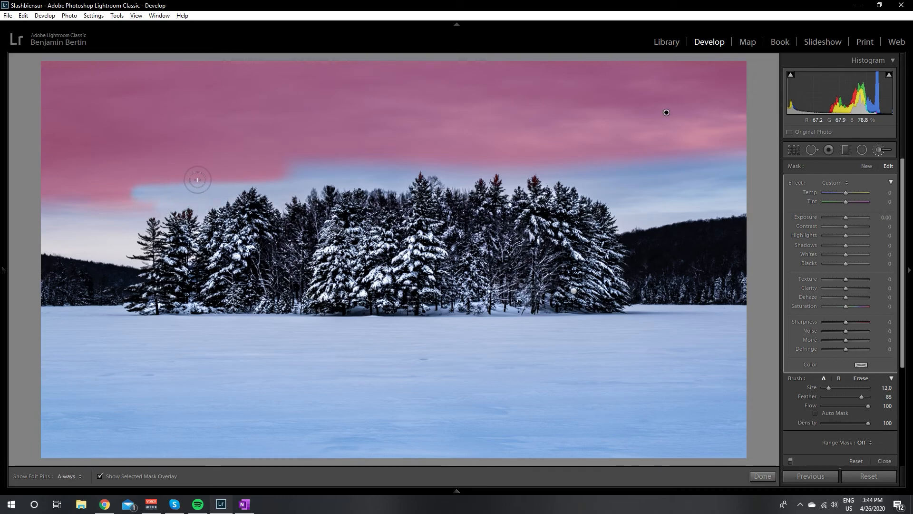
key("alt")
left_click_drag(312, 192, 50, 198)
key("alt")
Extend the sky mask down to the treeline across the photo, using brush sizes 12 and 6.
mouse_move(326, 191)
left_mouse_down()
mouse_move(44, 194)
mouse_move(115, 176)
mouse_move(284, 174)
mouse_move(310, 163)
mouse_move(81, 148)
mouse_move(212, 183)
left_mouse_up()
mouse_move(263, 139)
left_mouse_down()
mouse_move(334, 123)
mouse_move(116, 124)
mouse_move(34, 137)
mouse_move(180, 138)
mouse_move(34, 137)
mouse_move(126, 149)
mouse_move(5, 141)
left_mouse_up()
left_click_drag(188, 134, 271, 131)
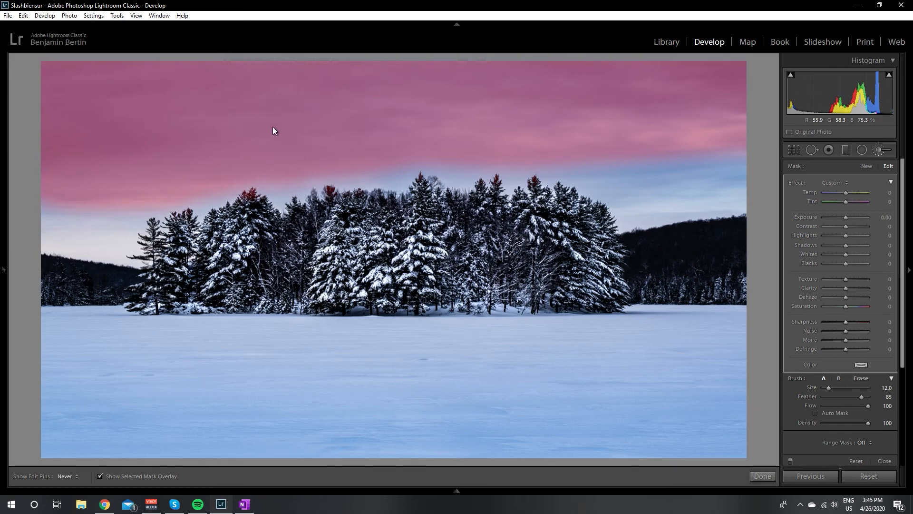
mouse_move(557, 113)
left_mouse_down()
mouse_move(683, 115)
mouse_move(636, 125)
mouse_move(543, 123)
left_mouse_up()
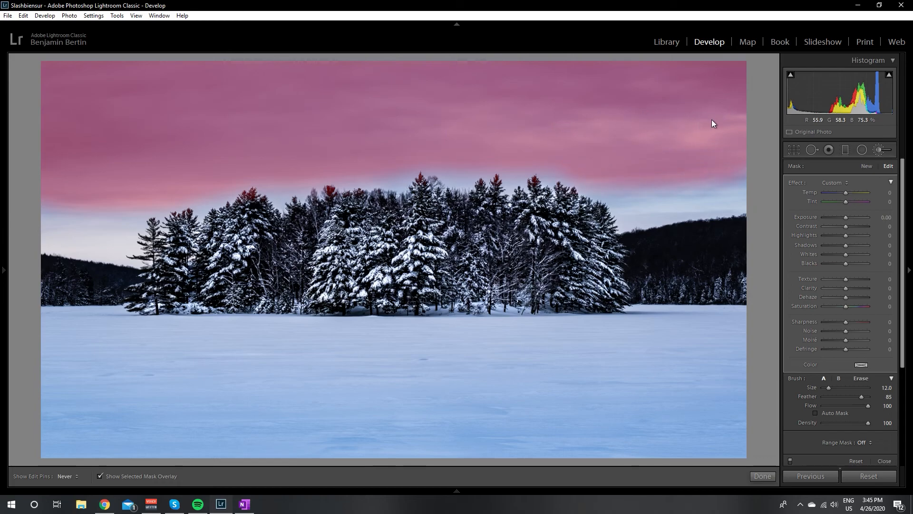
key("h")
key("h")
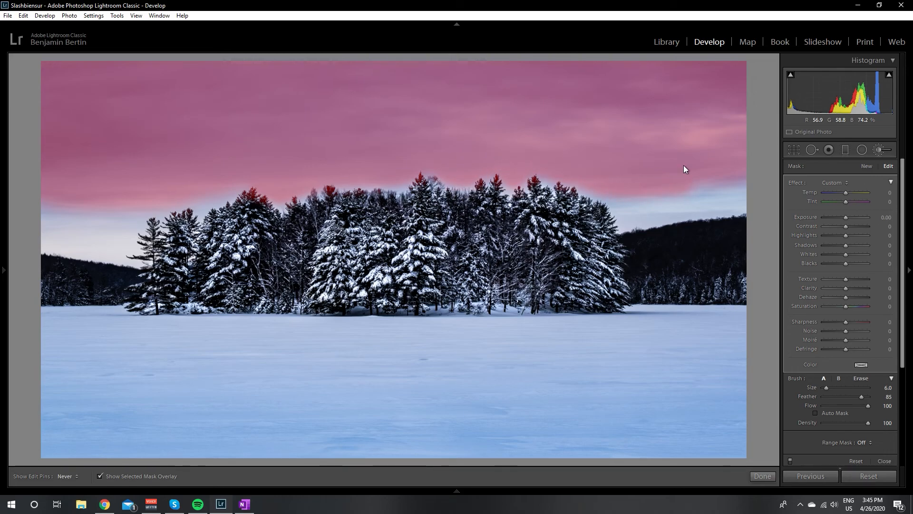
Check the sky mask's coverage along the treeline and hide the mask overlay.
key("h")
key("bracketright")
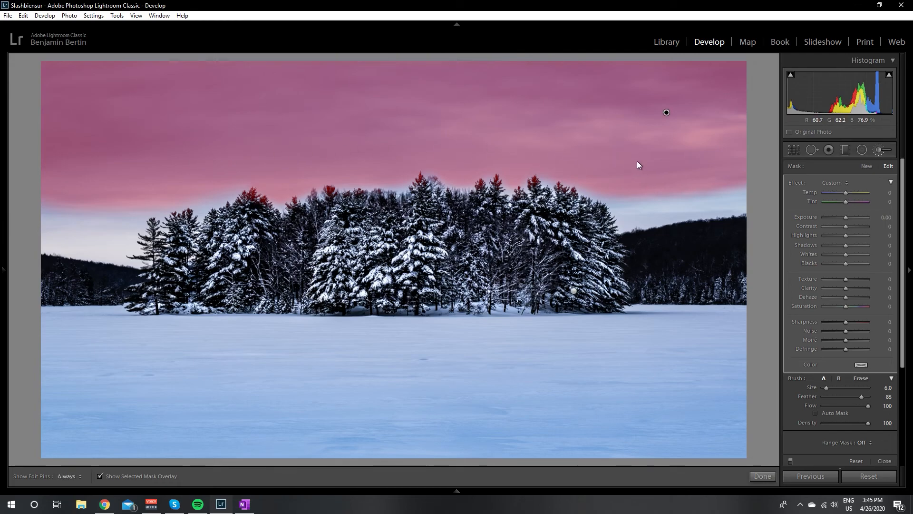
key("h")
key("h")
key("bracketleft")
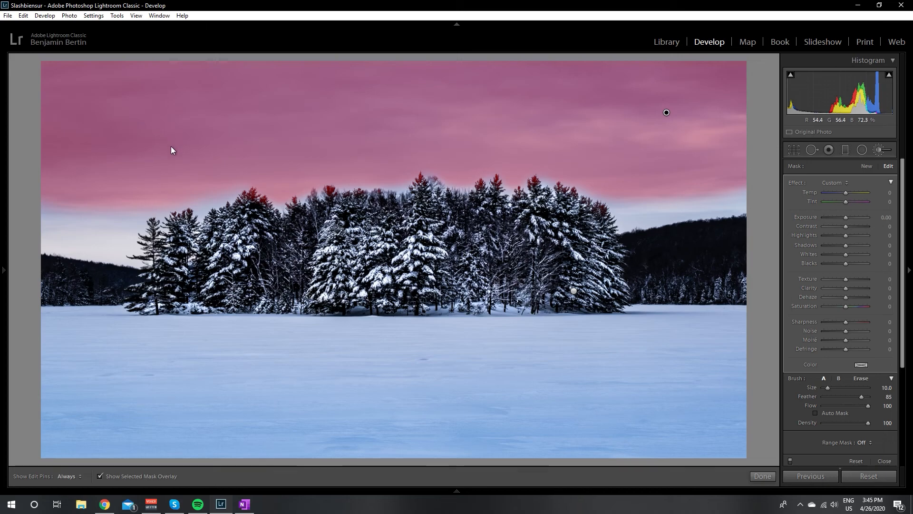
key("h")
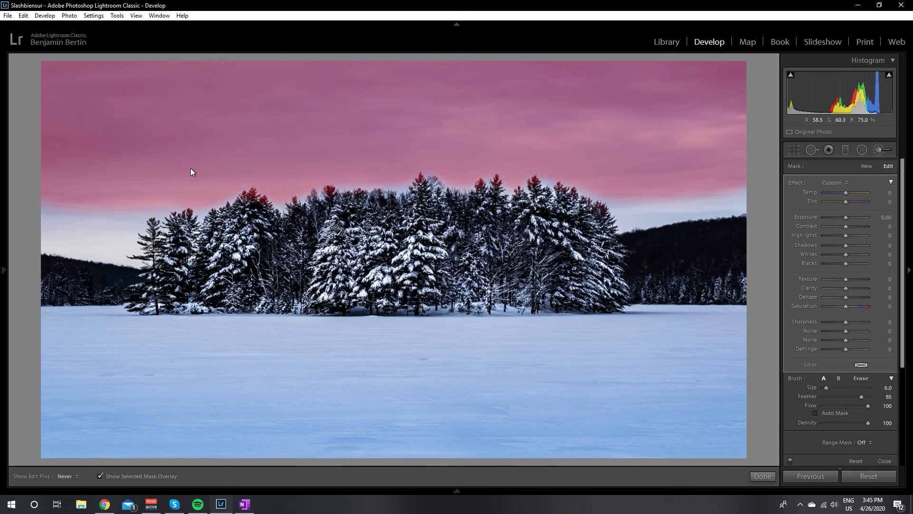
key("h")
key("h")
left_click(100, 476)
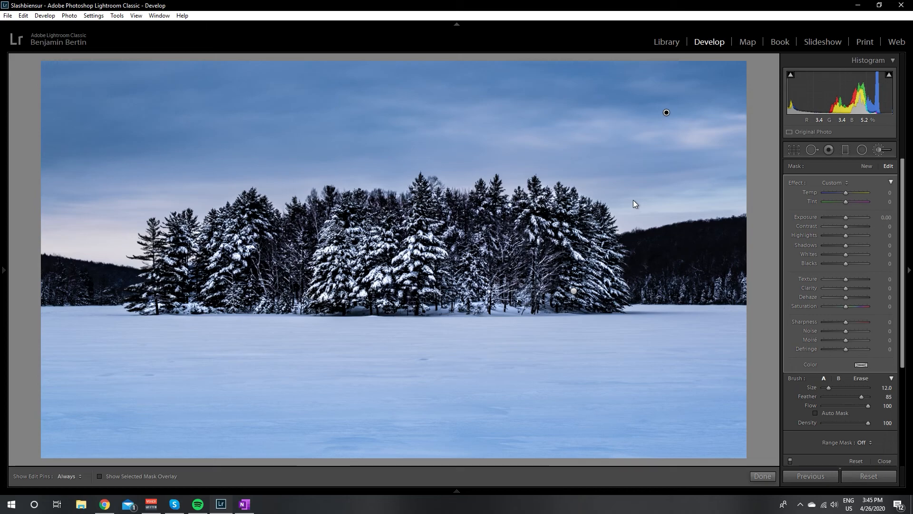
Set the sky mask's Contrast to 43, Highlights to 26, Shadows to -33, Whites to 20 and Blacks to -15.
left_click_drag(847, 227, 852, 236)
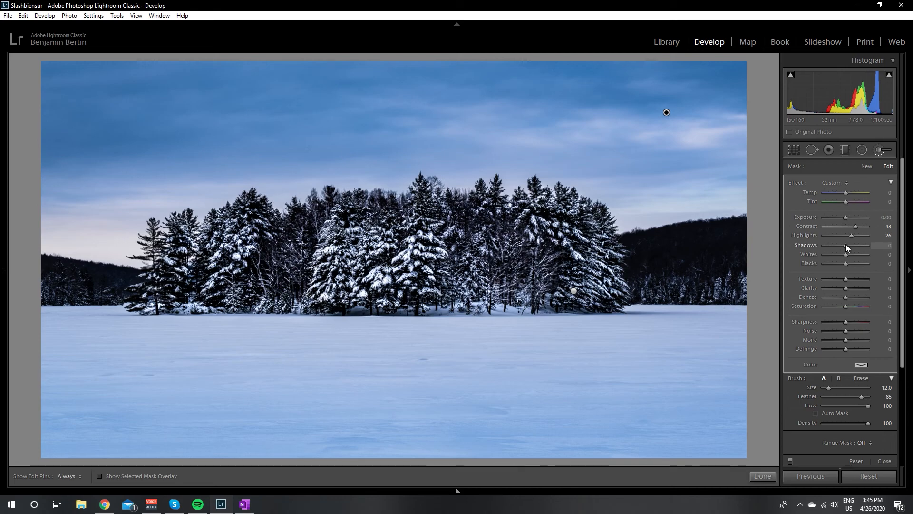
left_click_drag(845, 254, 849, 254)
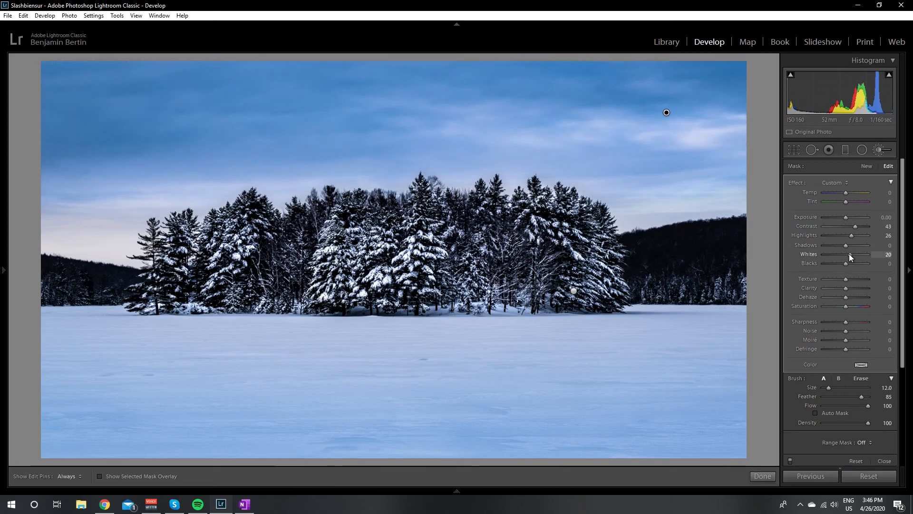
left_click_drag(845, 263, 840, 263)
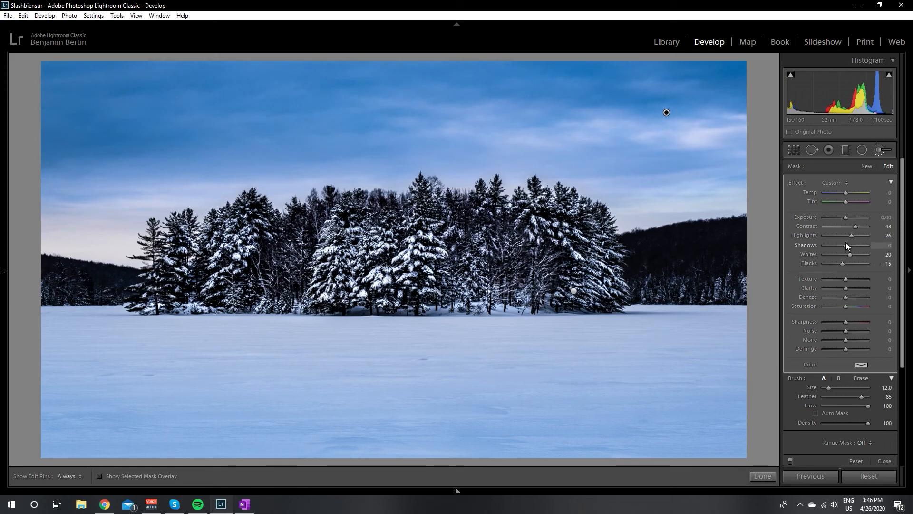
left_click_drag(846, 245, 846, 245)
left_click_drag(844, 242, 838, 246)
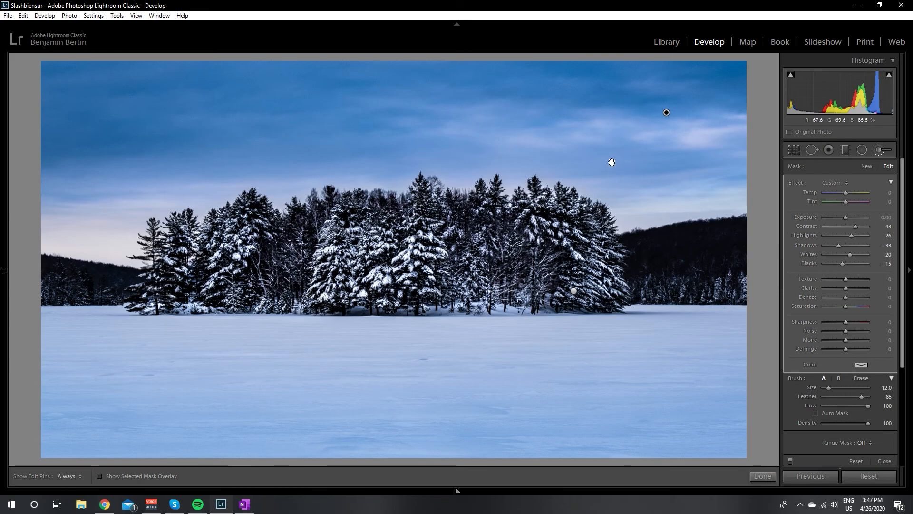
Examine the grain in the sky above the treetops up close and compare it with the original photo.
left_click(381, 133)
left_click_drag(493, 172, 393, 229)
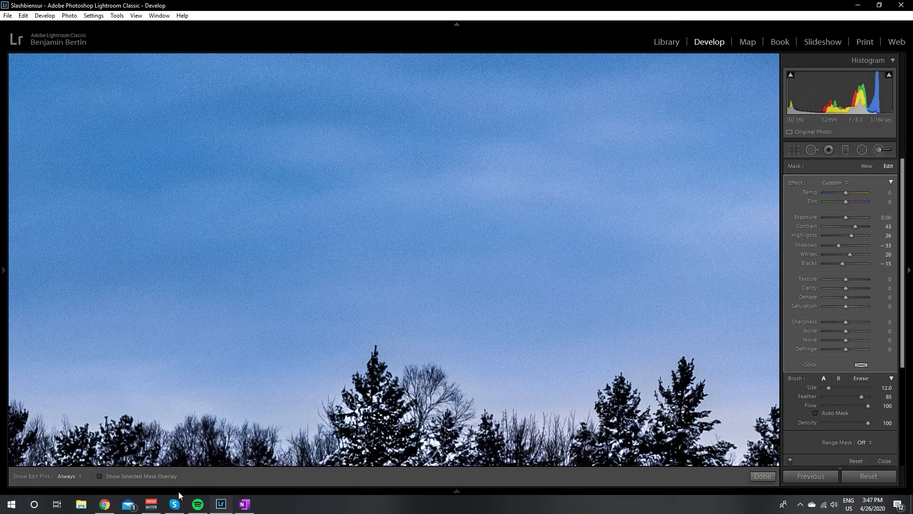
left_click(147, 474)
left_click(146, 475)
left_click_drag(595, 272, 266, 322)
left_click_drag(504, 232, 556, 241)
left_click_drag(333, 295, 551, 245)
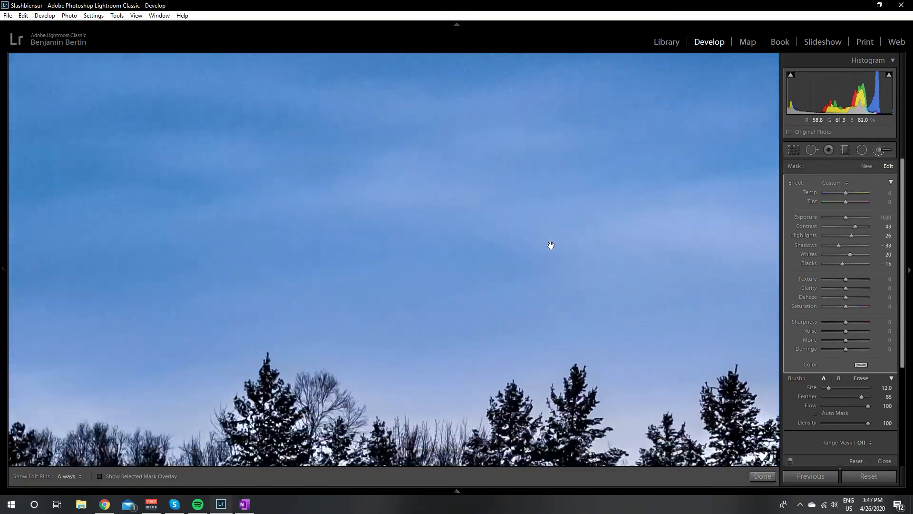
key("backslash")
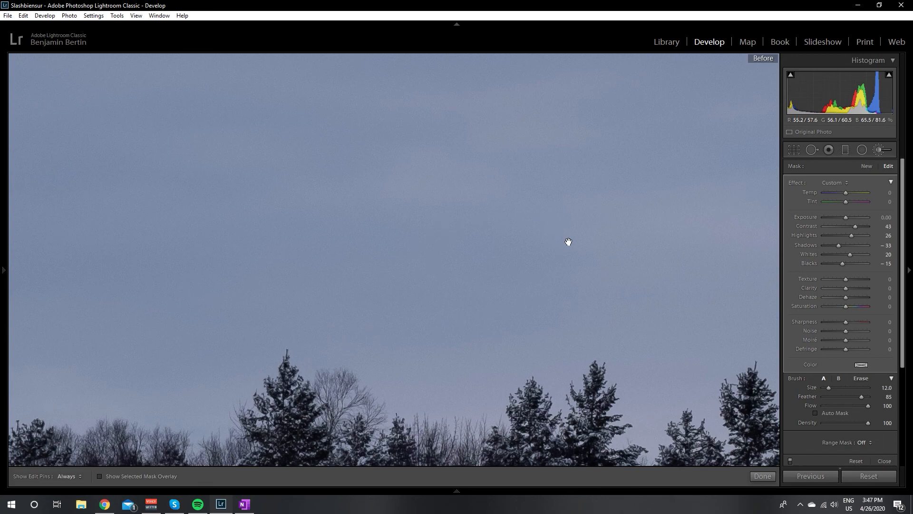
key("backslash")
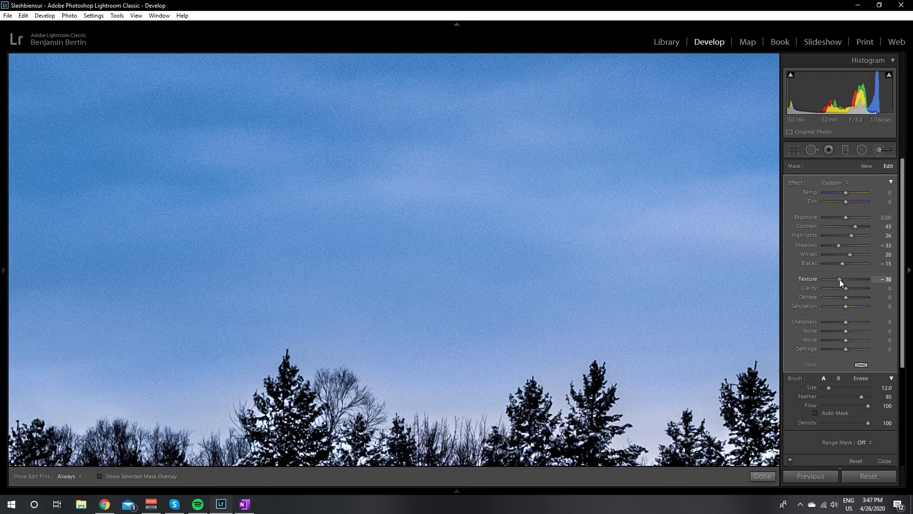
Set the sky mask's Texture to -15, return to the full view and finish the brush adjustment.
left_click_drag(840, 279, 824, 279)
left_click_drag(842, 280, 843, 281)
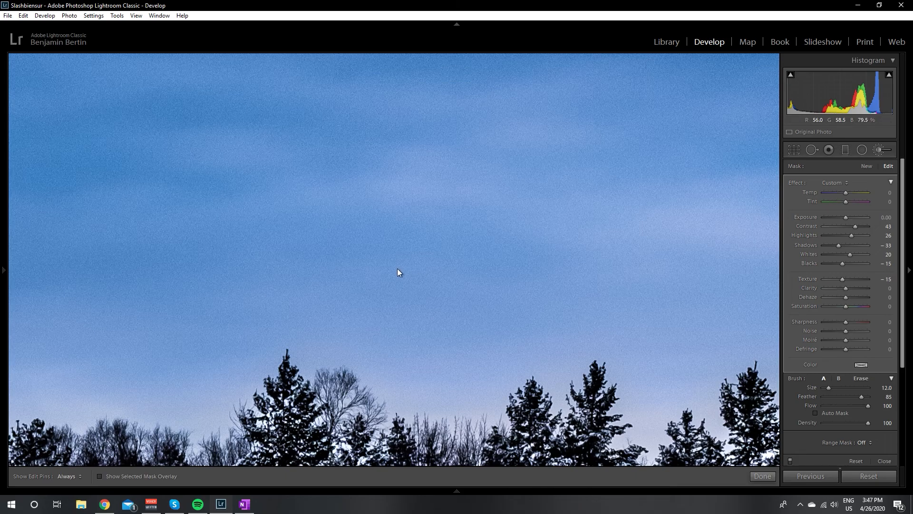
key("z")
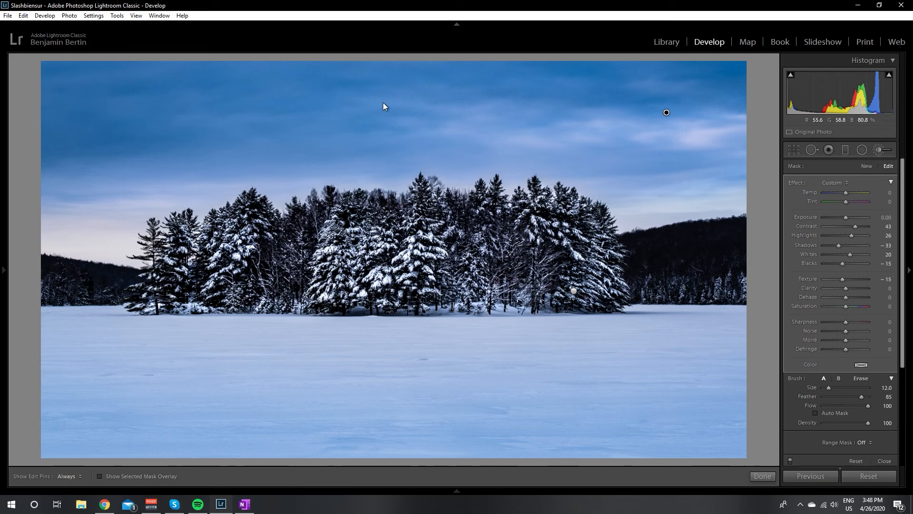
left_click(762, 476)
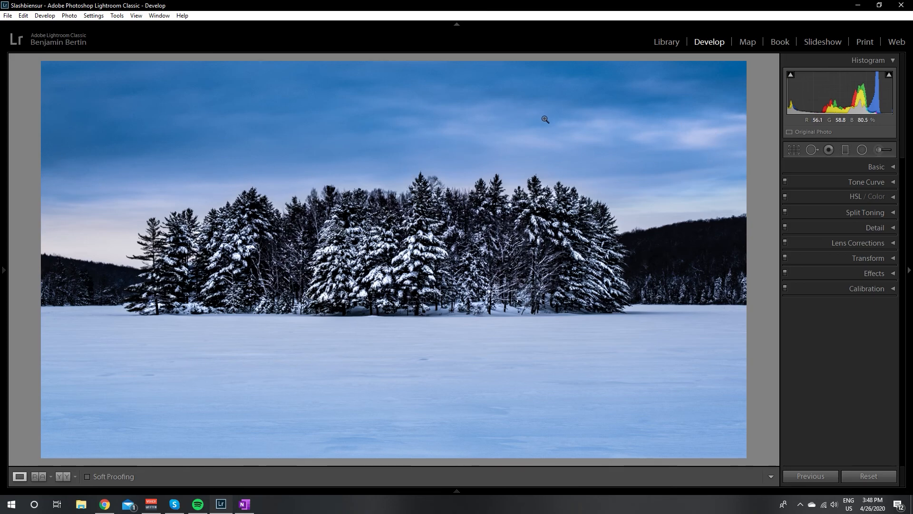
Lower the photo's overall Saturation and compare the edit with the original.
left_click(837, 167)
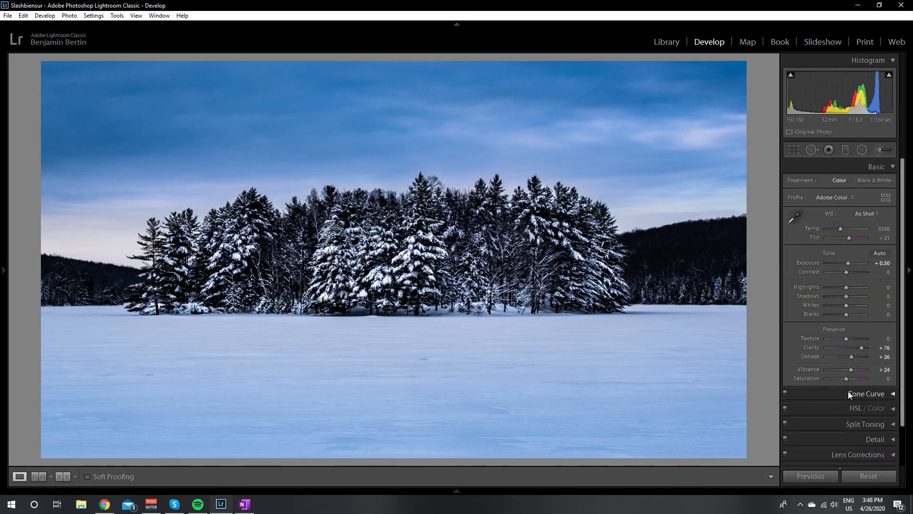
left_click_drag(846, 379, 837, 378)
left_click(880, 167)
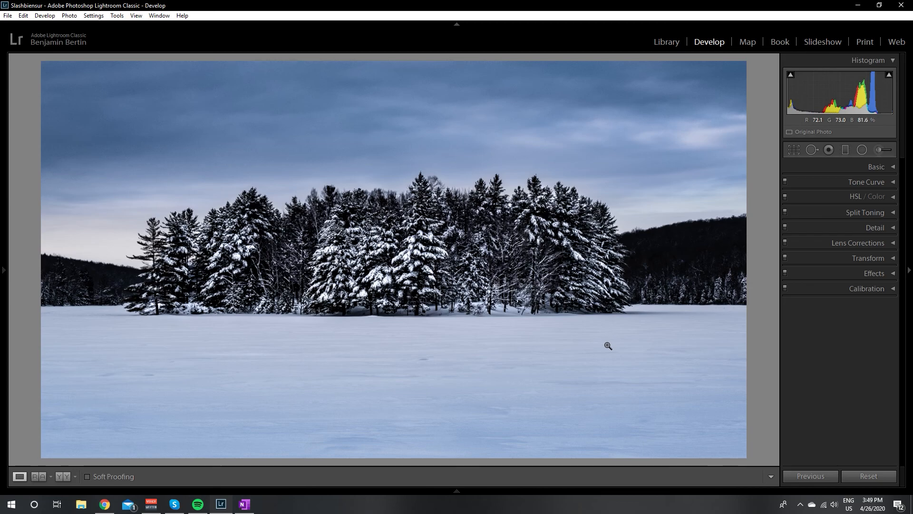
key("backslash")
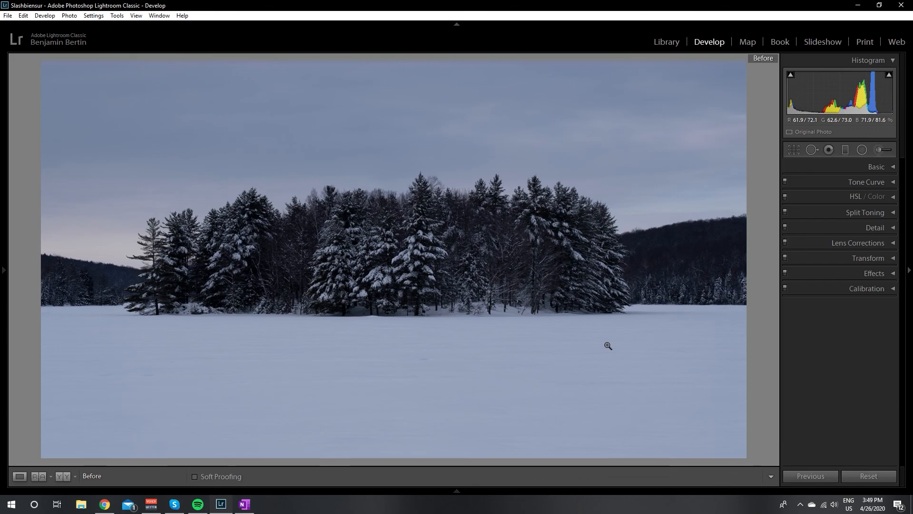
key("backslash")
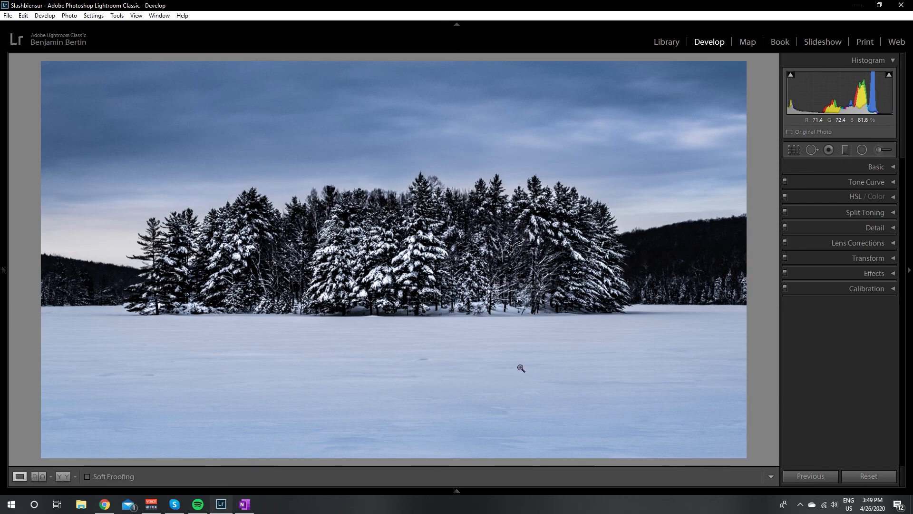
Heal the dark mark in the snow in front of the island with Spot Removal at size 31.
left_click(813, 149)
key("ctrl+equal")
key("ctrl+equal")
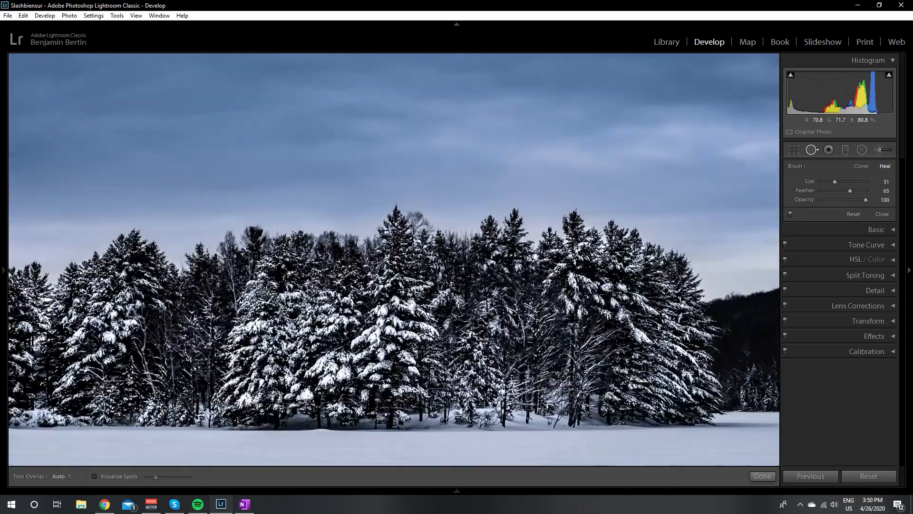
left_click_drag(385, 402, 409, 157)
left_click_drag(337, 410, 414, 132)
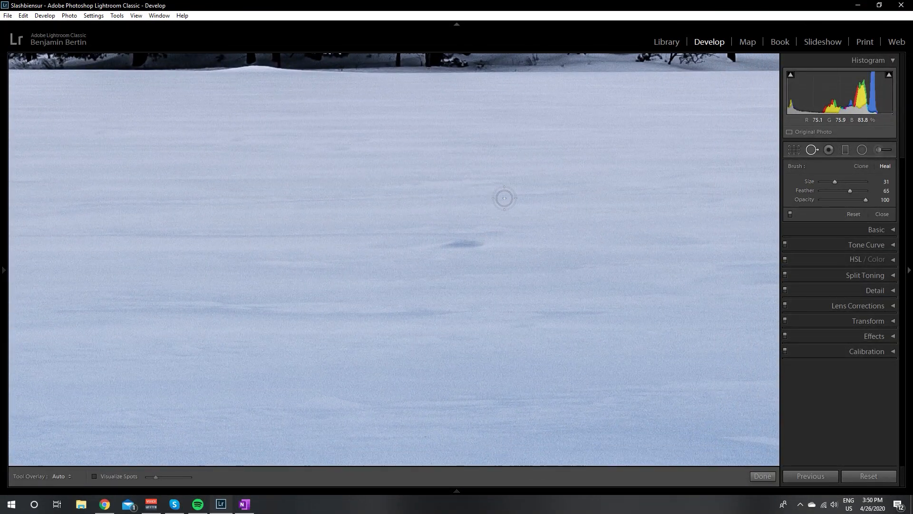
left_click_drag(494, 244, 421, 243)
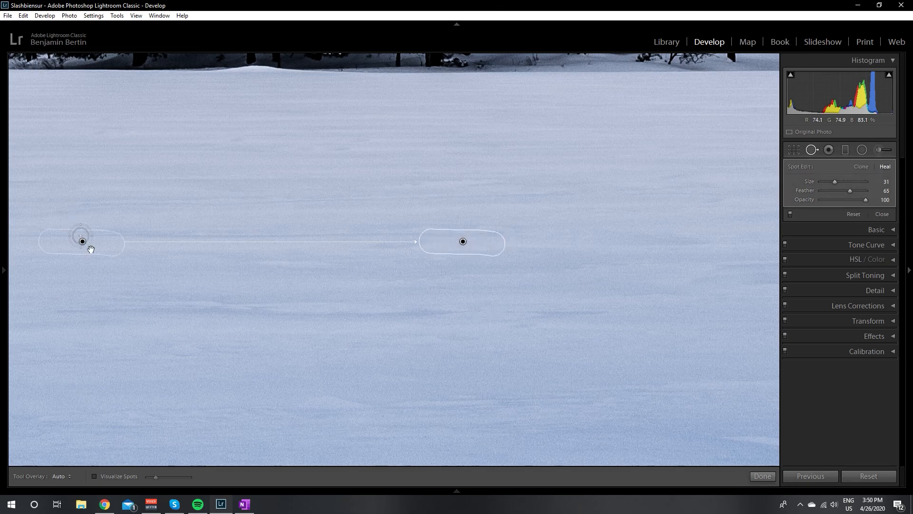
Heal two dark streaks in the lower snow, moving the first streak's sample source to cleaner snow on its right.
left_click_drag(135, 343, 535, 357)
left_click_drag(396, 354, 623, 333)
left_click_drag(404, 320, 671, 299)
mouse_move(326, 316)
left_mouse_down()
mouse_move(492, 324)
mouse_move(480, 284)
mouse_move(410, 287)
left_mouse_up()
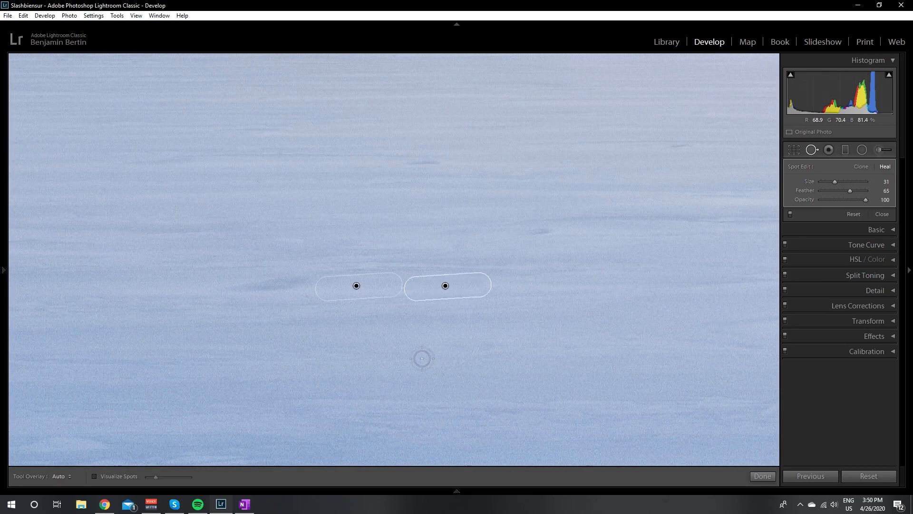
left_click_drag(357, 284, 651, 276)
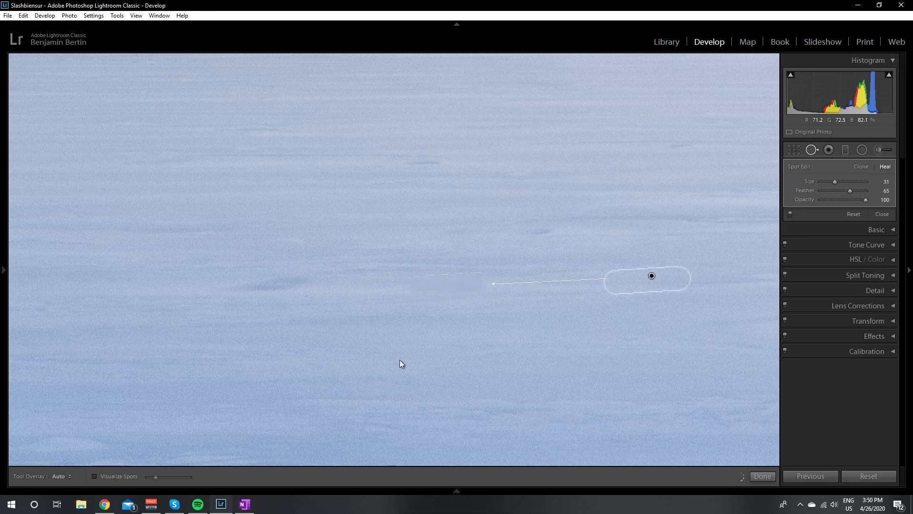
left_click_drag(318, 281, 240, 286)
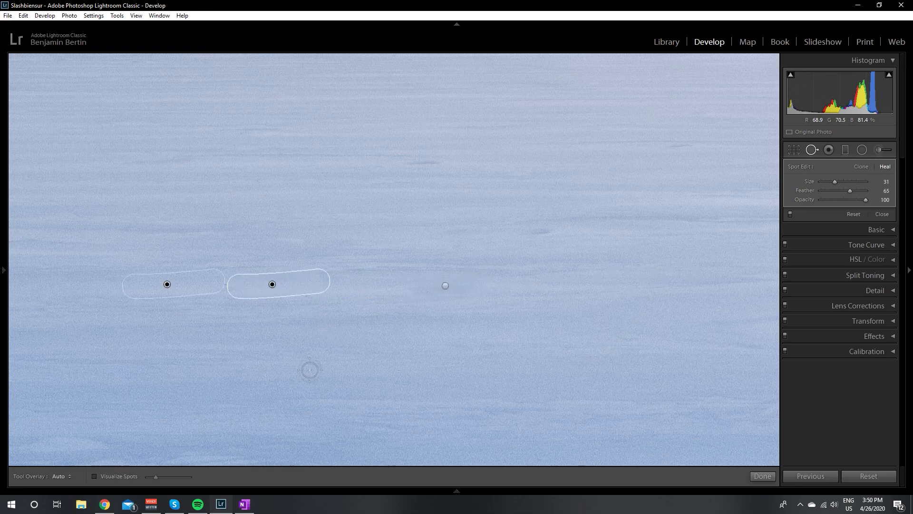
Finish the spot removal, check the healed snow up close and open the Split Toning settings in the full view.
left_click(763, 477)
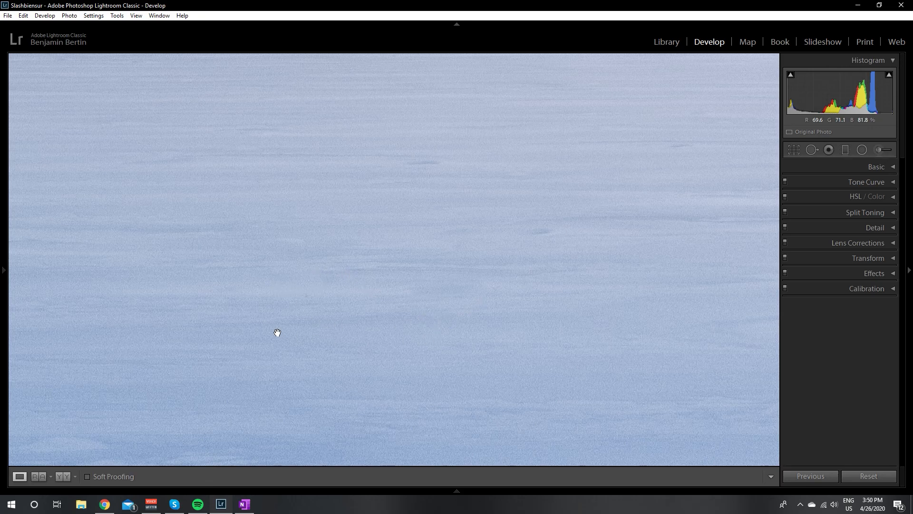
left_click_drag(415, 236, 333, 301)
left_click_drag(461, 174, 280, 288)
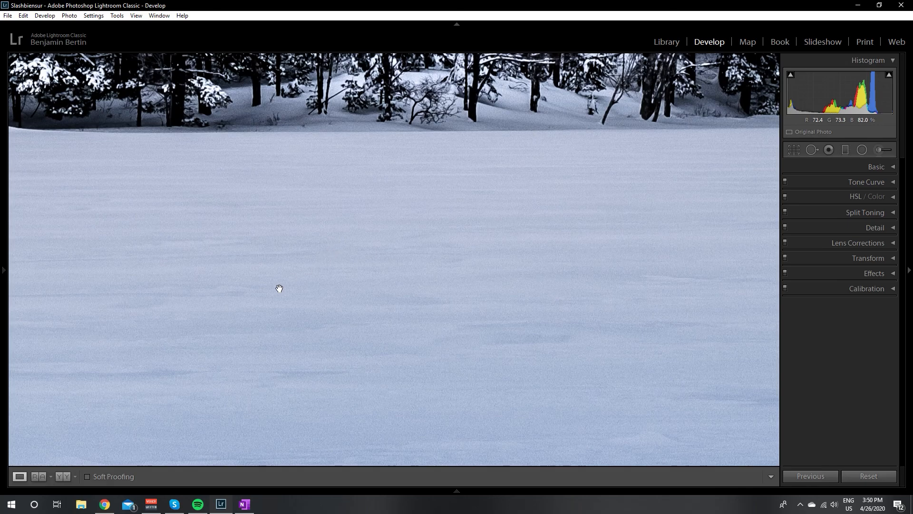
left_click(280, 289)
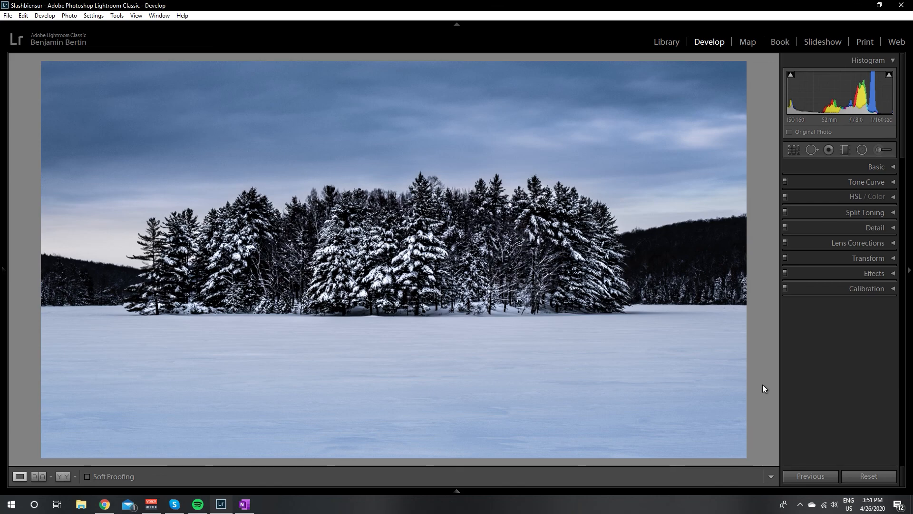
left_click(878, 214)
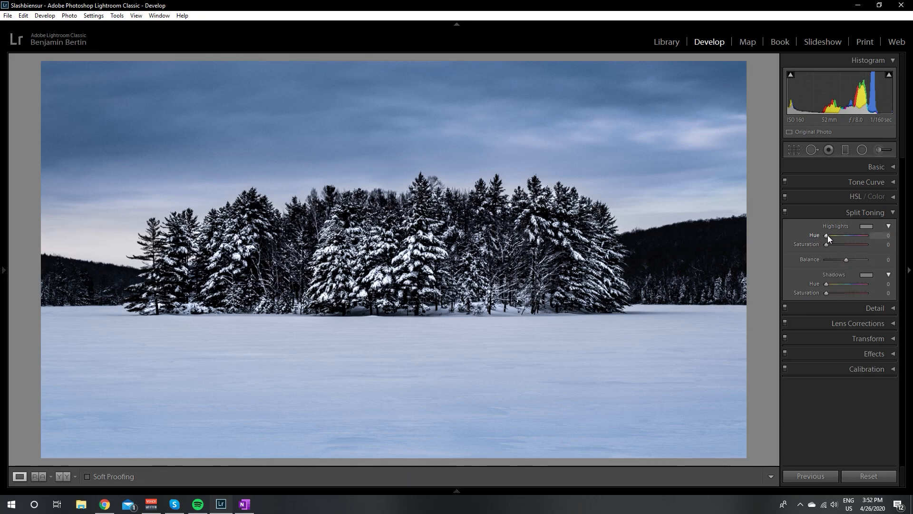
mouse_move(825, 244)
left_mouse_down()
mouse_move(863, 243)
mouse_move(821, 246)
left_mouse_up()
mouse_move(826, 292)
left_mouse_down()
mouse_move(863, 294)
mouse_move(824, 293)
left_mouse_up()
left_click_drag(827, 236, 855, 237)
mouse_move(825, 236)
left_mouse_down()
mouse_move(873, 236)
mouse_move(822, 237)
left_mouse_up()
left_click_drag(827, 284, 863, 283)
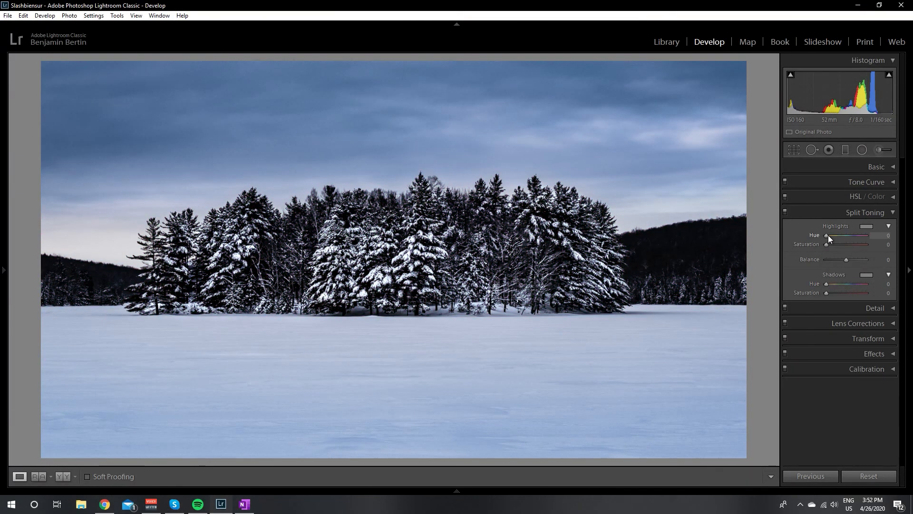
Split-tone the highlights with Hue 30 and Saturation 8, and compare the photo with and without the toning.
left_click_drag(828, 235, 832, 235)
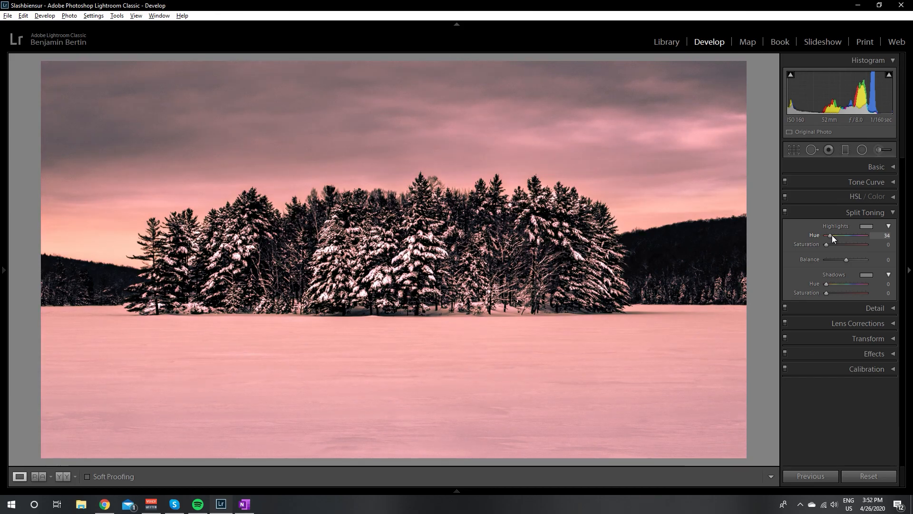
left_click_drag(831, 235, 831, 235)
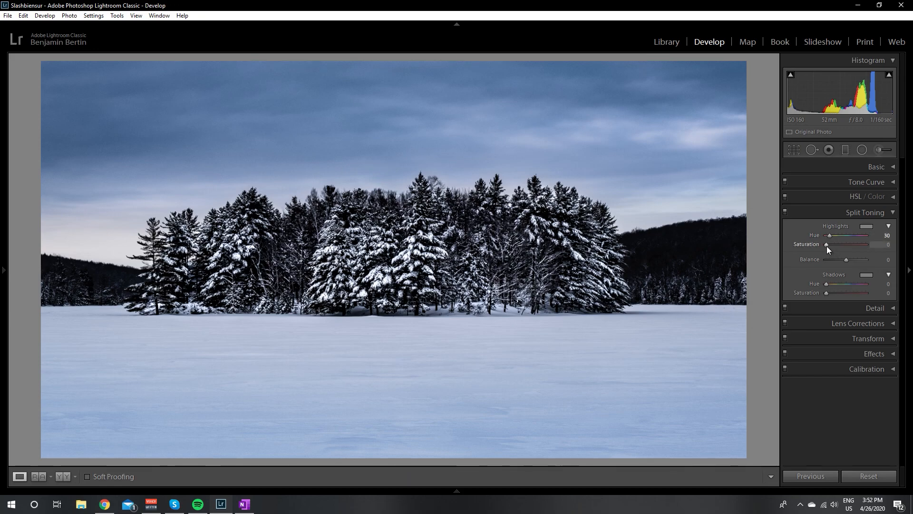
left_click_drag(827, 247, 829, 245)
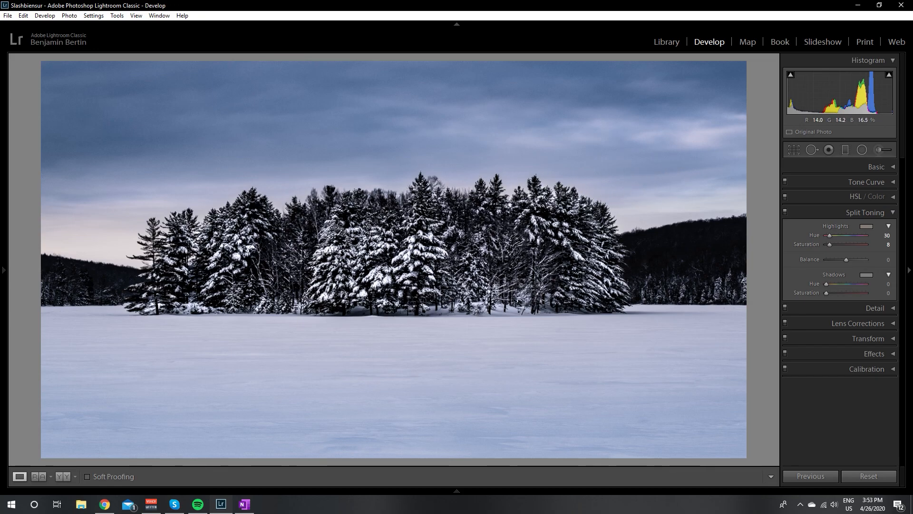
left_click(785, 213)
left_click(785, 213)
left_click(786, 213)
left_click(786, 212)
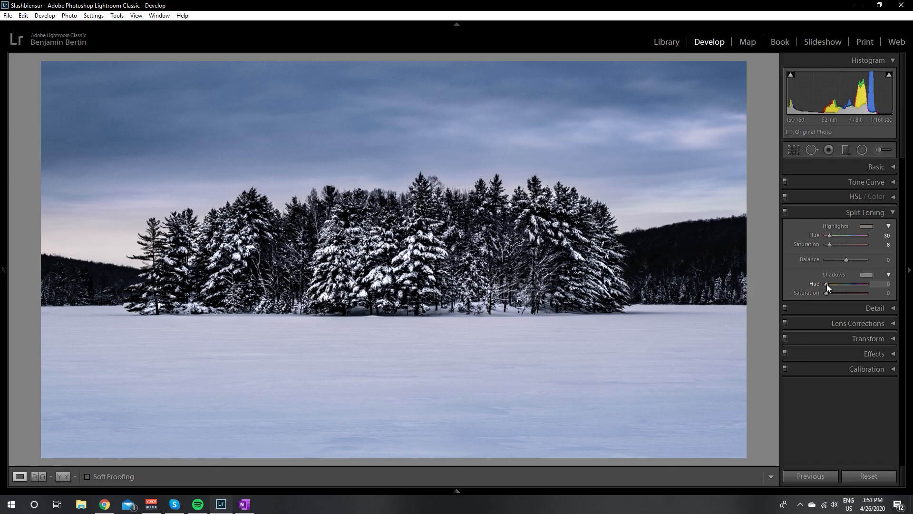
Split-tone the shadows with Hue 176 and Saturation 19, and compare the photo with the toning switched off and on.
left_click_drag(827, 284, 846, 282)
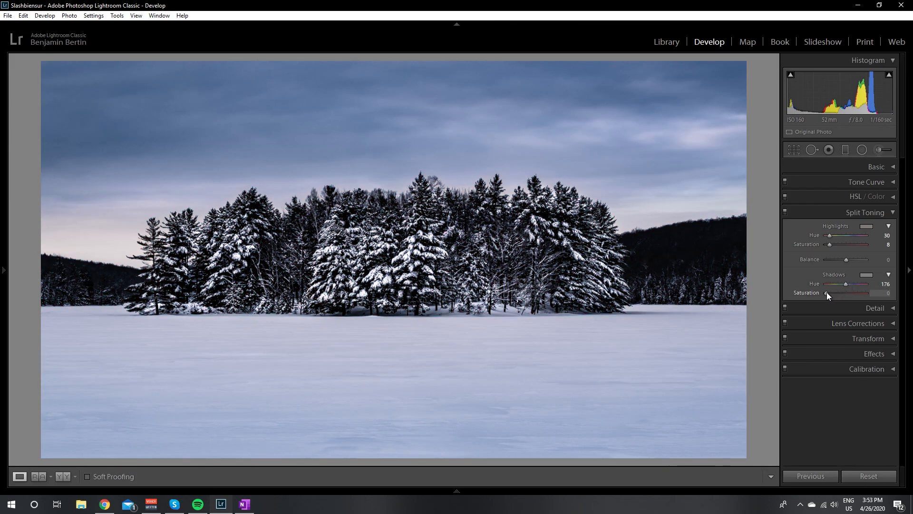
left_click_drag(827, 292, 832, 292)
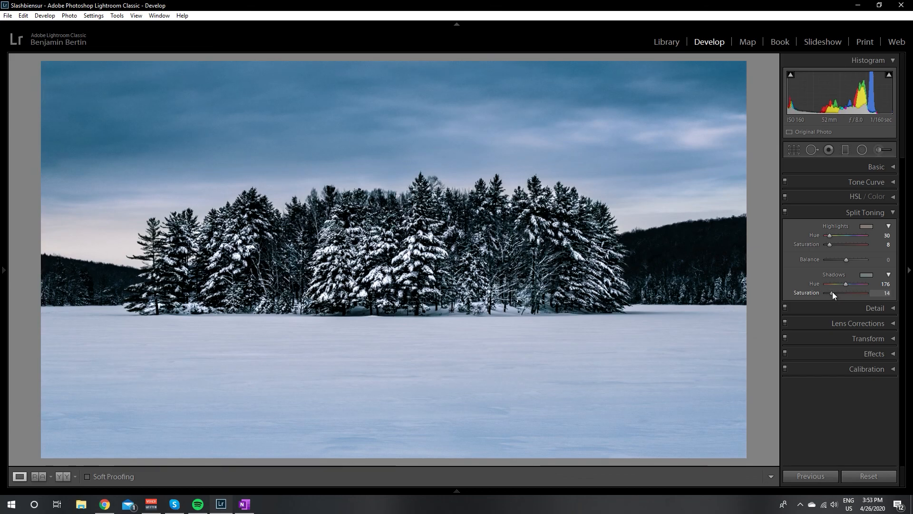
left_click_drag(833, 293, 835, 292)
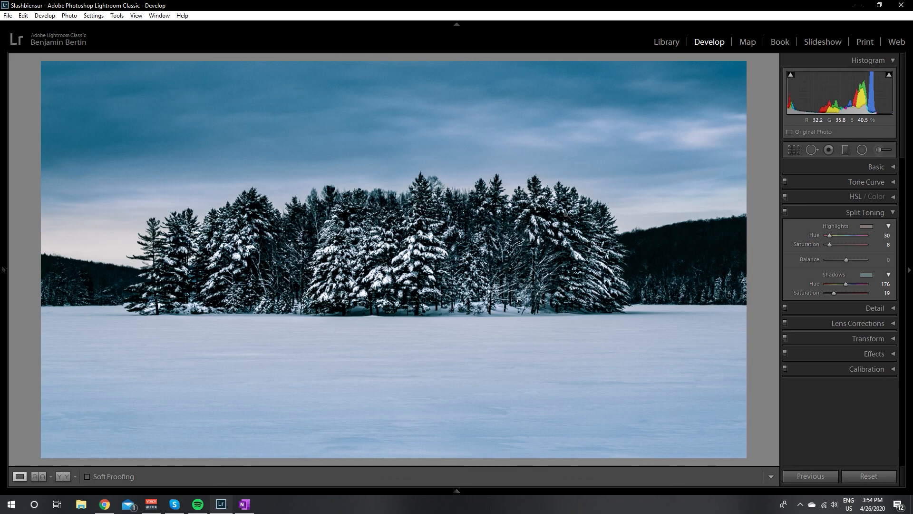
left_click(784, 211)
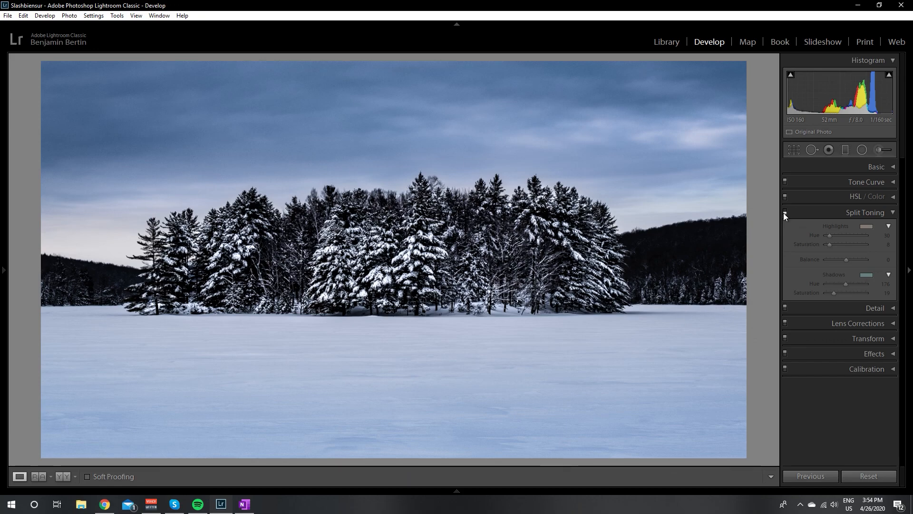
left_click(785, 212)
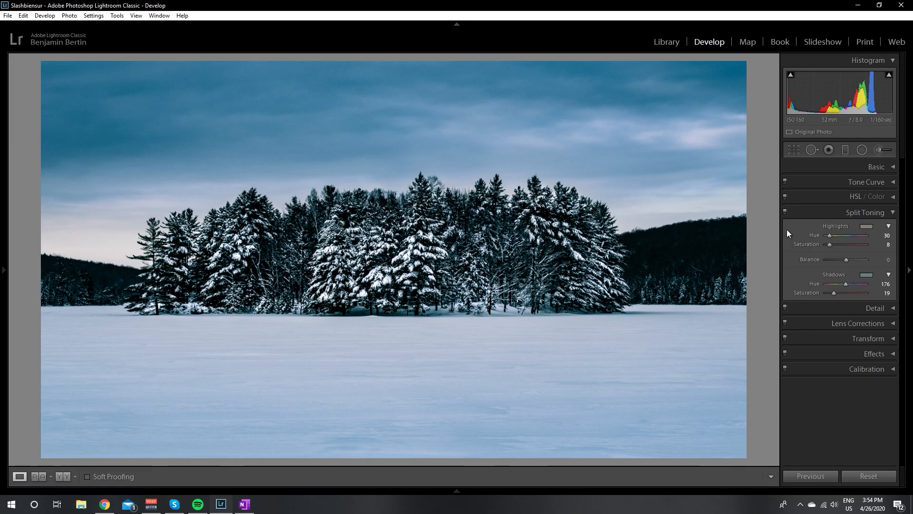
left_click(786, 212)
left_click(786, 211)
Collapse the Split Toning settings and compare the whole edit with the original photo.
left_click(856, 212)
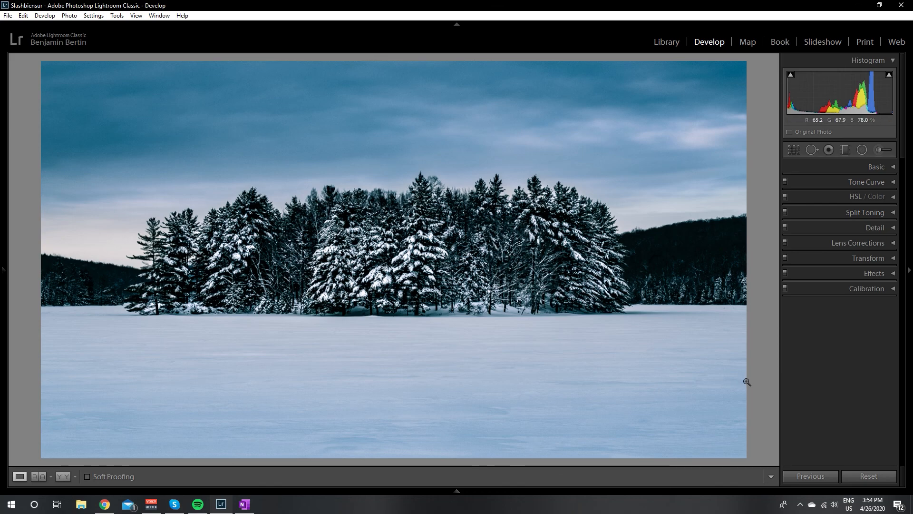
key("backslash")
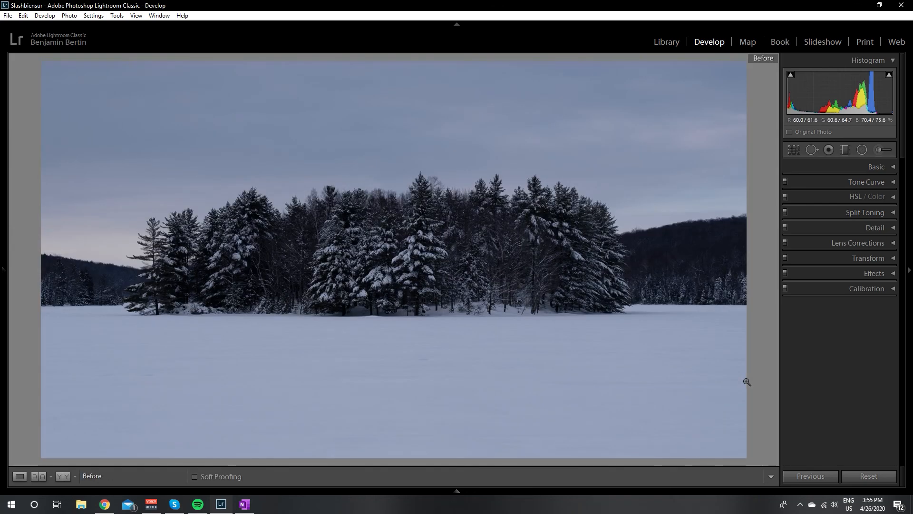
key("backslash")
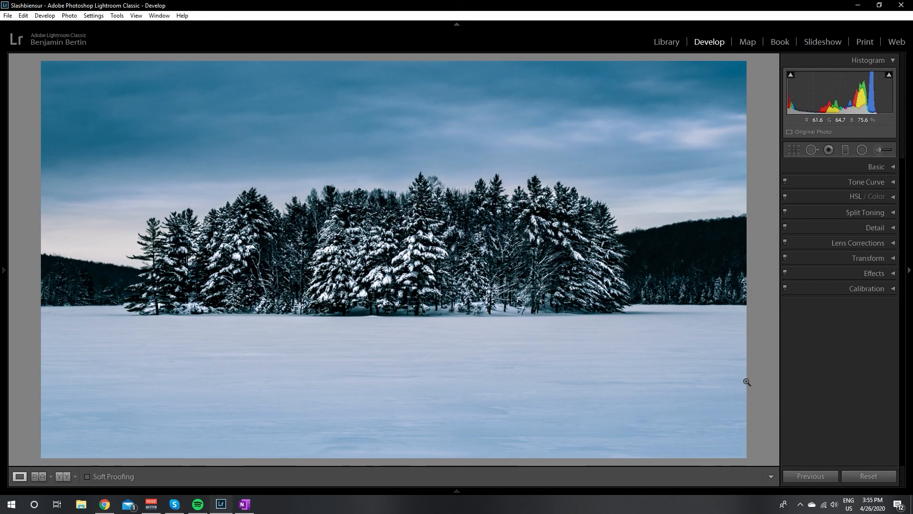